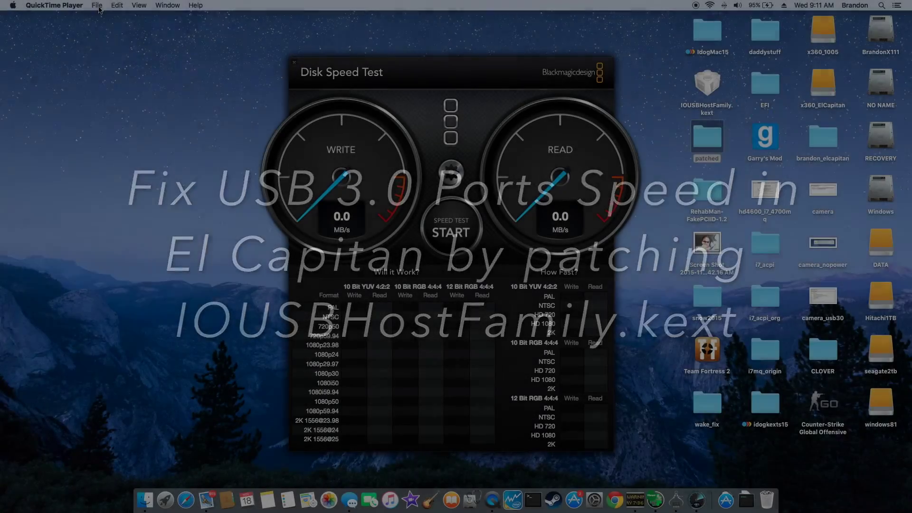
Select Hitachi1TB as the target drive and run the speed test (~39.5/37.0 MB/s)
left_click(100, 7)
left_click(117, 28)
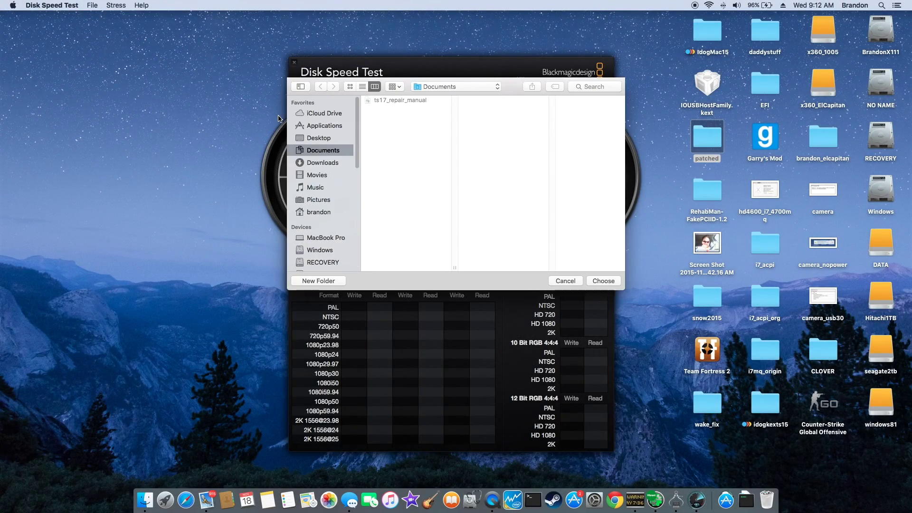
mouse_move(352, 178)
left_mouse_down()
mouse_move(378, 179)
mouse_move(373, 204)
left_mouse_up()
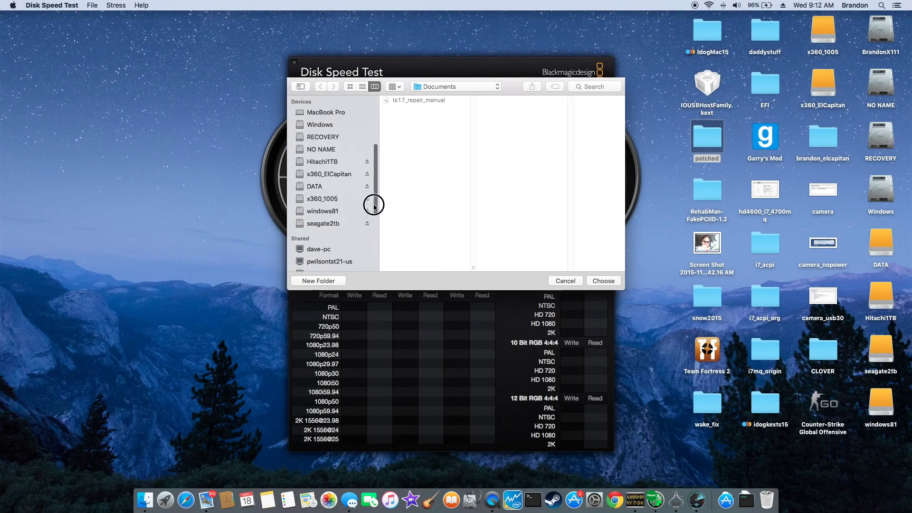
left_click(319, 163)
left_click(604, 282)
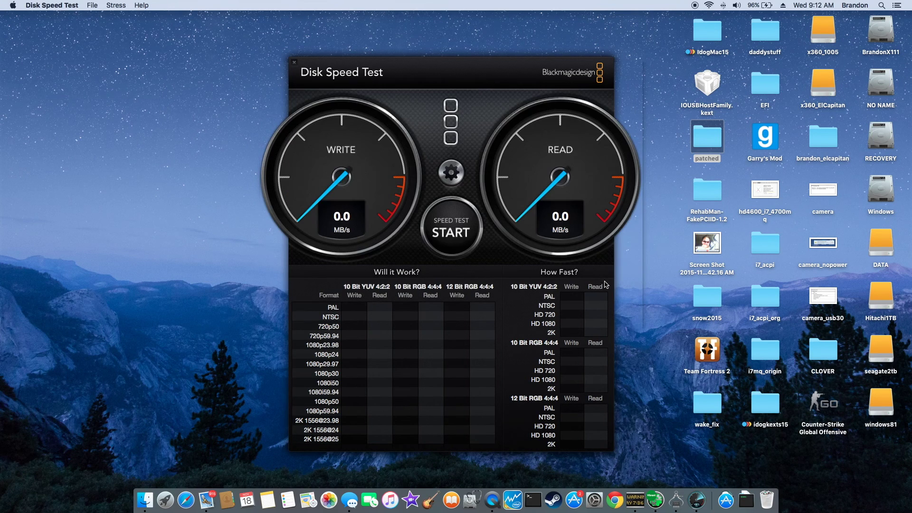
left_click(450, 227)
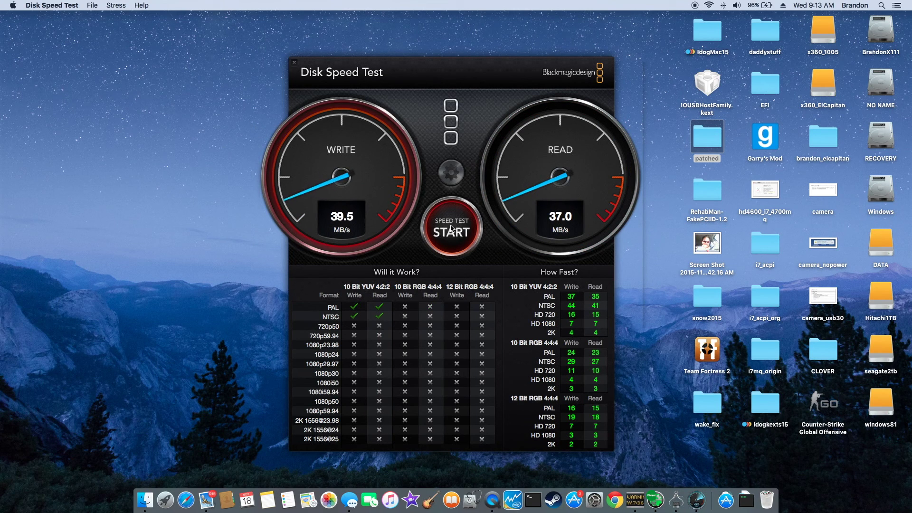
Stop the test, make seagate2tb the target and run a speed test on it
left_click(92, 5)
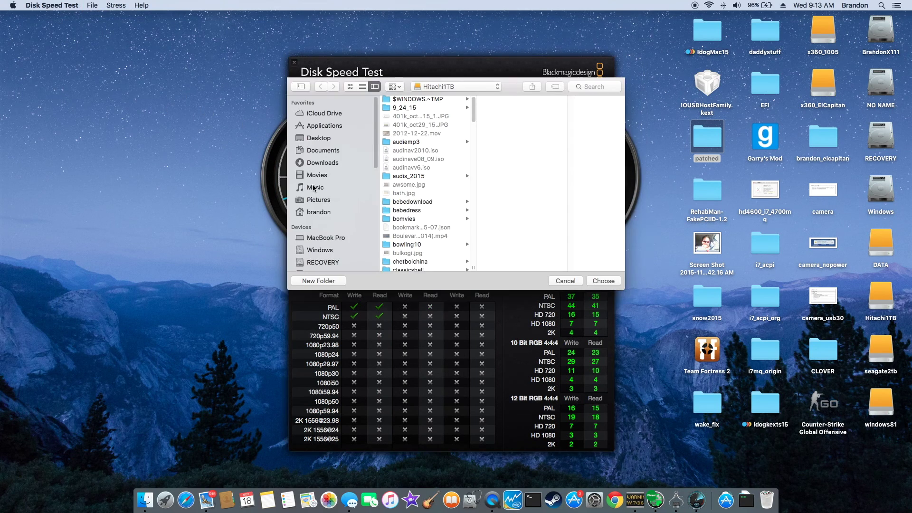
scroll(329, 180, "down", 5)
scroll(330, 180, "down", 2)
left_click(330, 179)
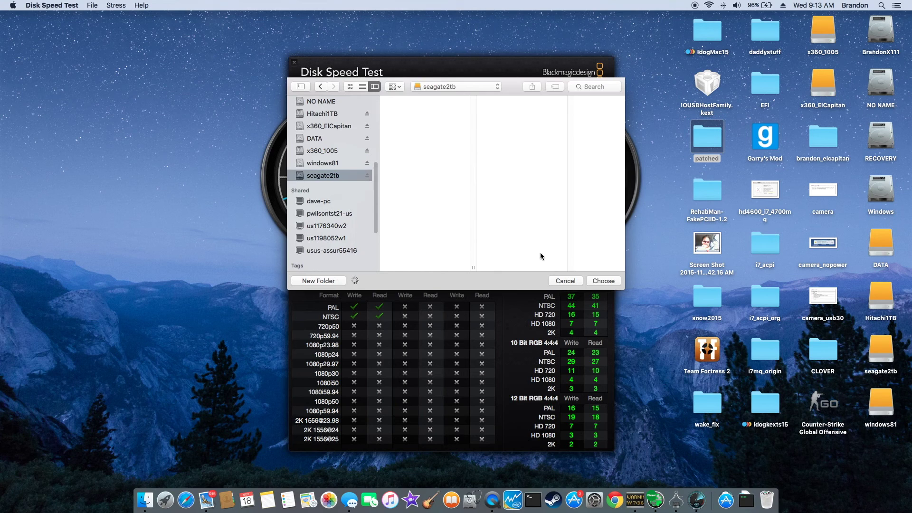
left_click(603, 280)
left_click(450, 230)
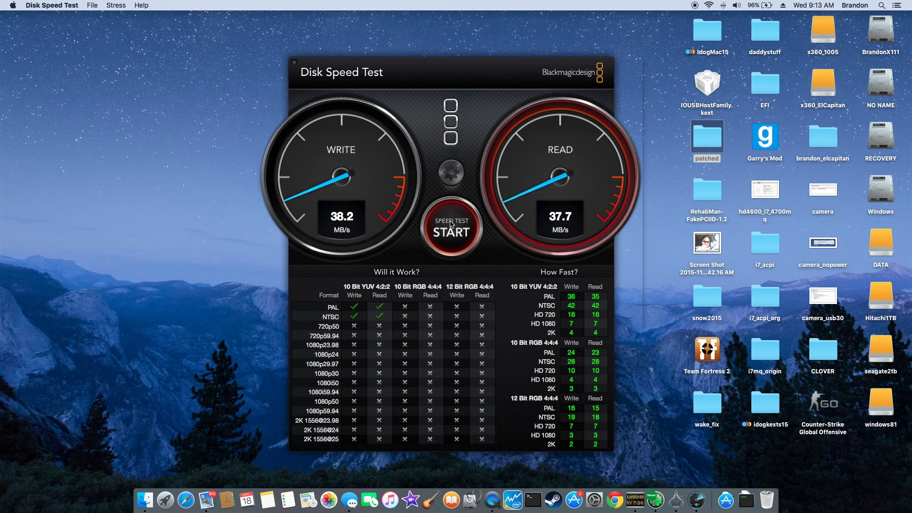
left_click(451, 224)
Make DATA the target drive and run a speed test on it
left_click(92, 5)
left_click(122, 17)
scroll(374, 227, "down", 5)
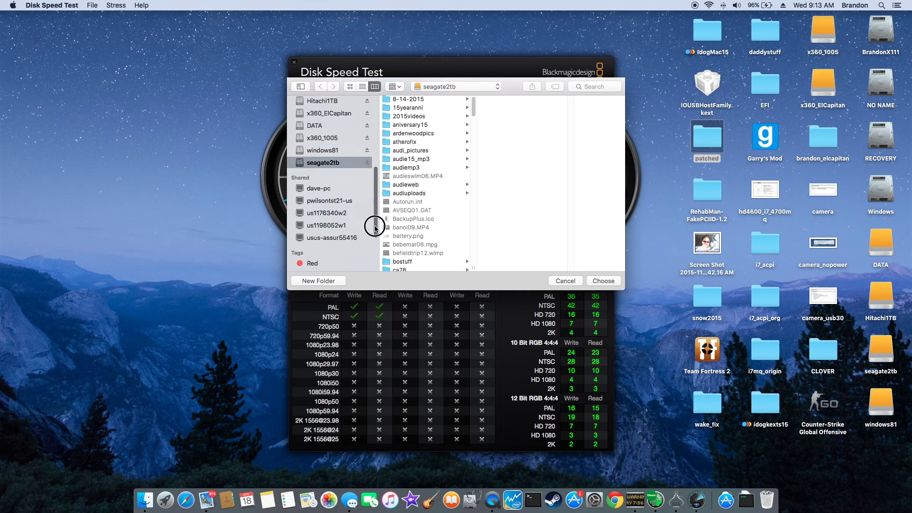
scroll(375, 227, "up", 1)
left_click(326, 169)
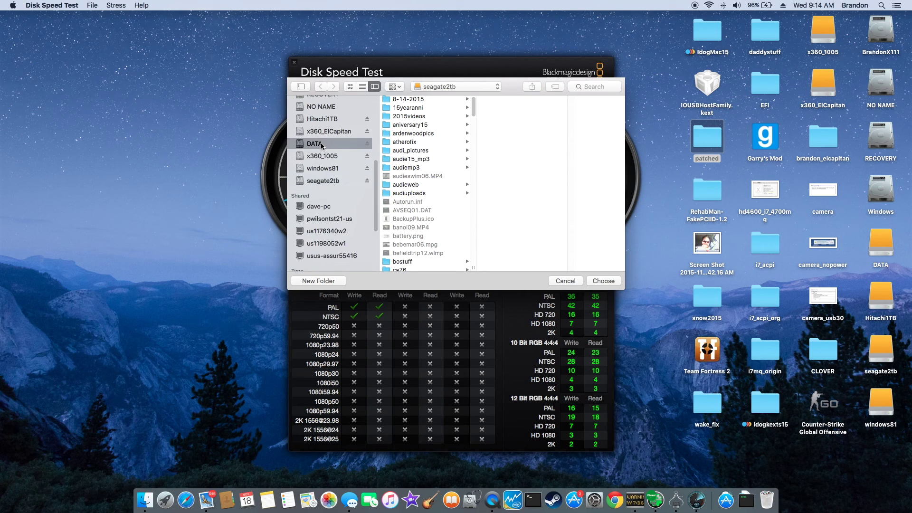
left_click(603, 281)
left_click(456, 233)
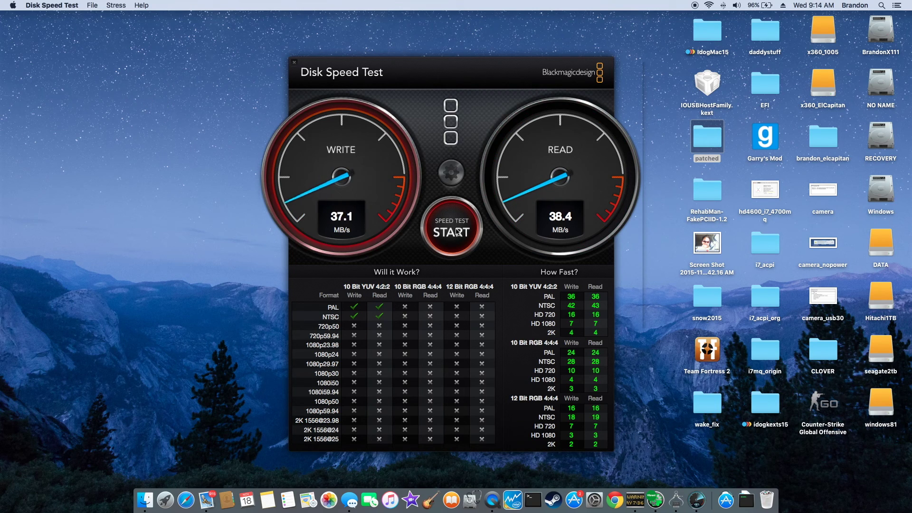
left_click(456, 232)
Benchmark one more drive, reaching about 81 MB/s write and 84 MB/s read
left_click(91, 6)
left_click(124, 16)
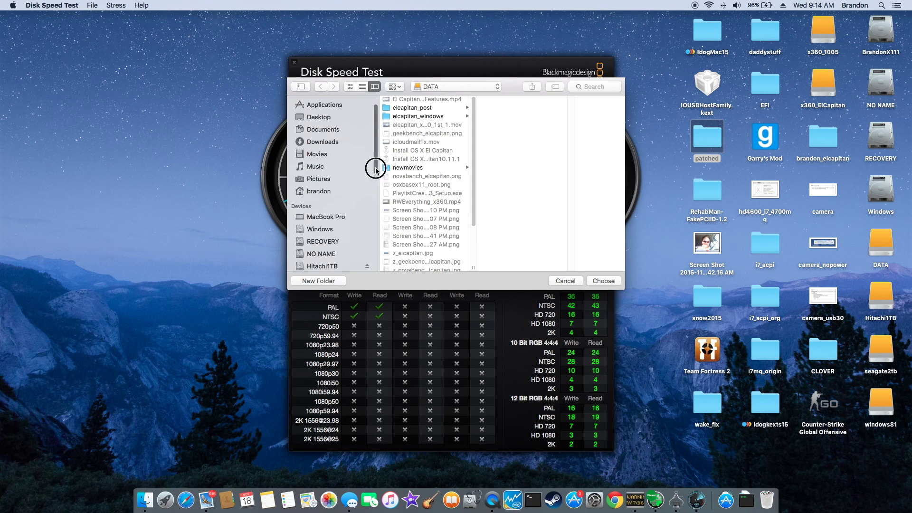
scroll(366, 174, "down", 5)
left_click(603, 281)
left_click(455, 233)
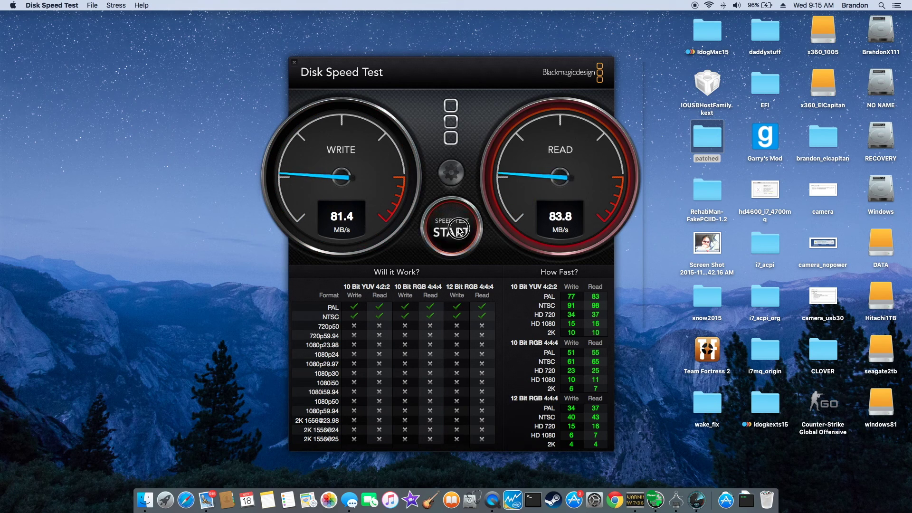
left_click(462, 234)
Eject both windows81 partitions from the desktop in Finder
left_click(881, 357)
right_click(881, 357)
key("Escape")
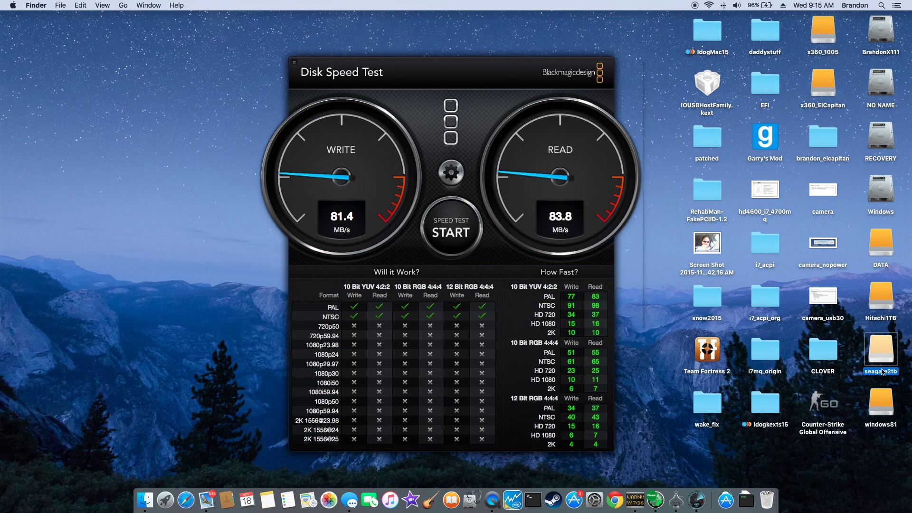
right_click(881, 403)
left_click(814, 317)
left_click(484, 193)
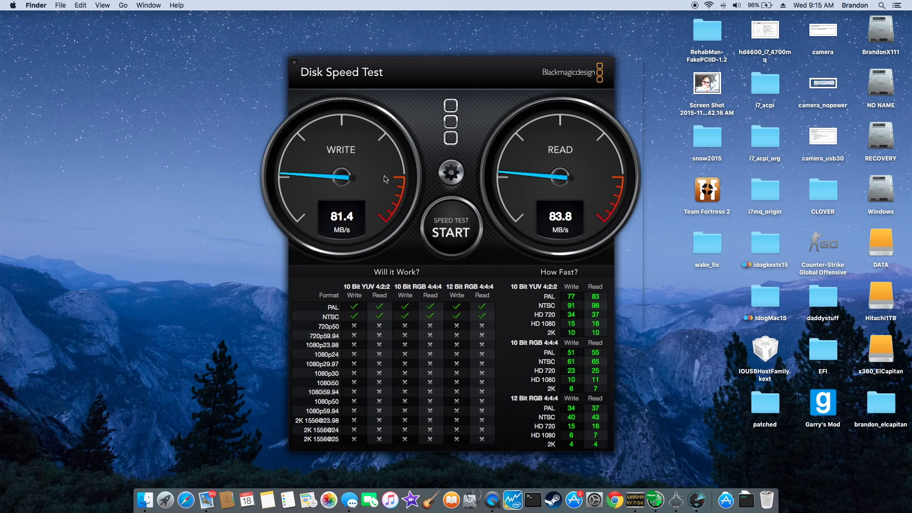
Benchmark seagate2tb again, reaching about 115 MB/s write and 120 MB/s read
left_click(441, 107)
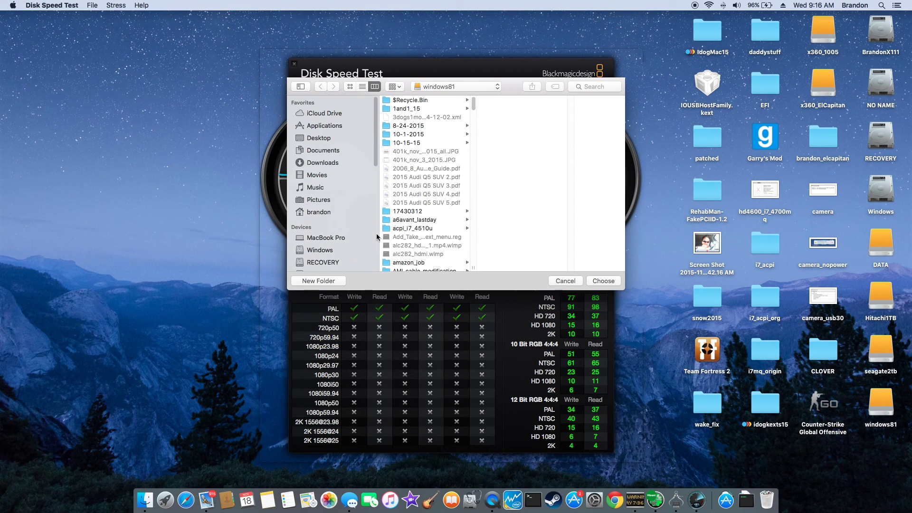
scroll(368, 197, "down", 2)
scroll(369, 198, "down", 4)
left_click(331, 203)
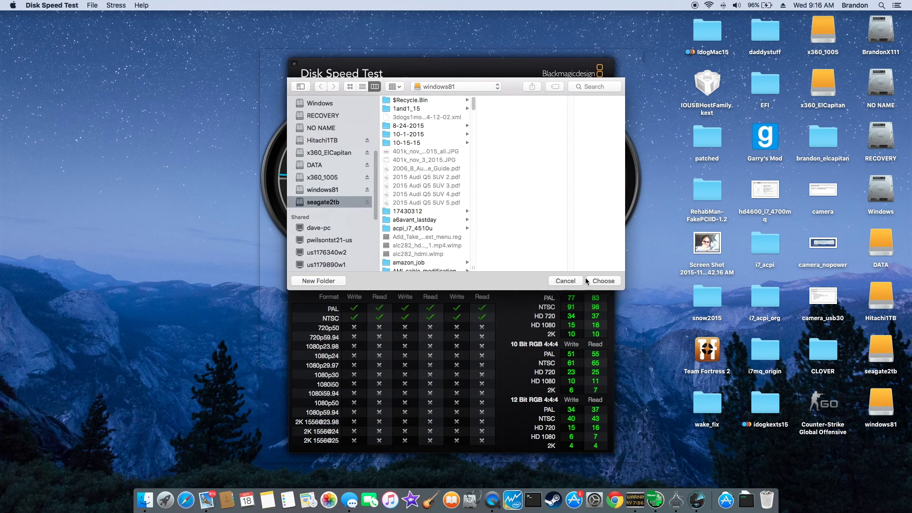
left_click(592, 281)
left_click(460, 232)
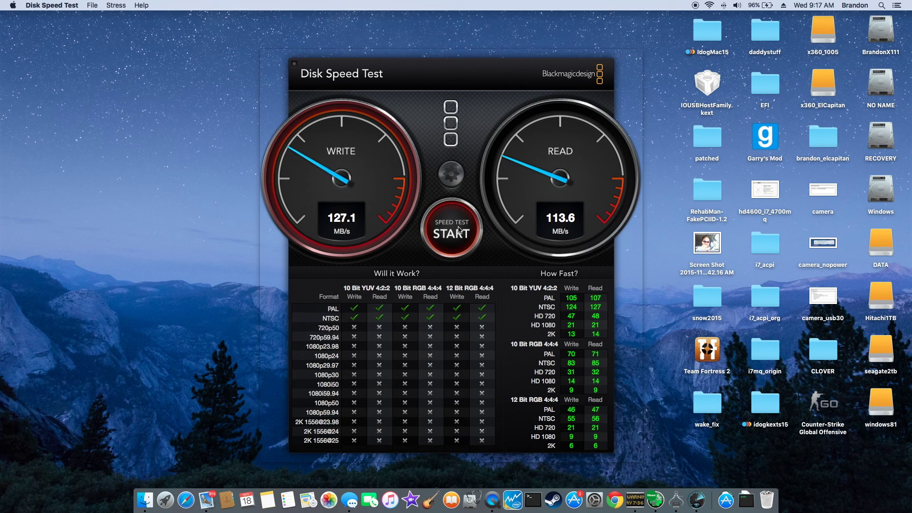
left_click(458, 232)
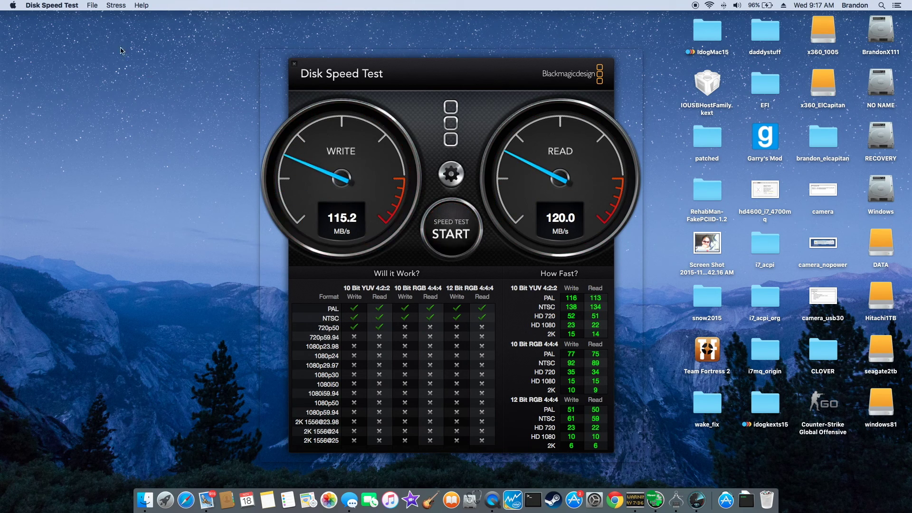
Benchmark another drive at about 38 MB/s write and 40 MB/s read
left_click(452, 174)
scroll(362, 198, "down", 5)
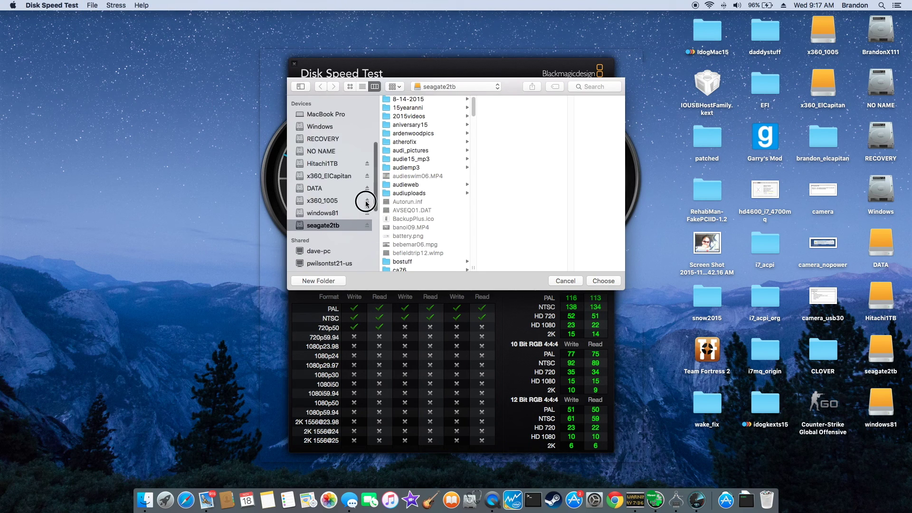
left_click(597, 282)
left_click(451, 229)
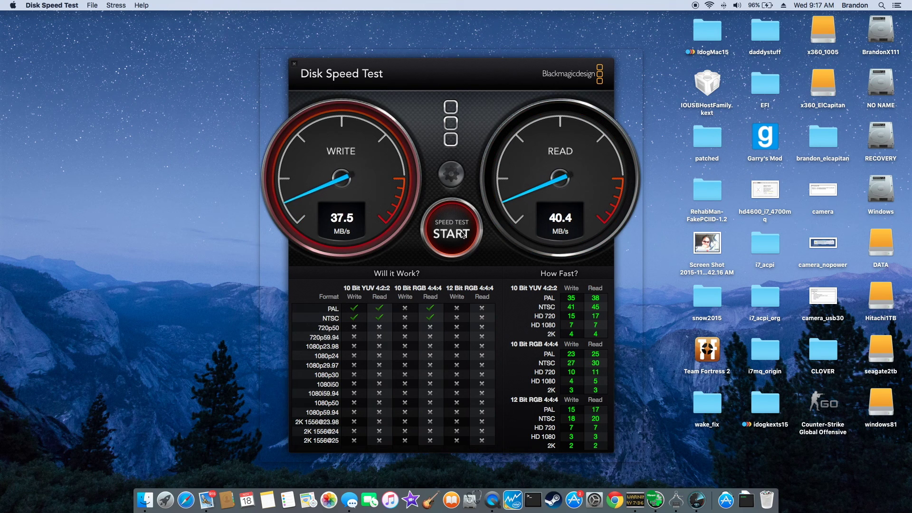
left_click(463, 234)
Make x360_1005 the target drive and start its speed test
left_click(93, 5)
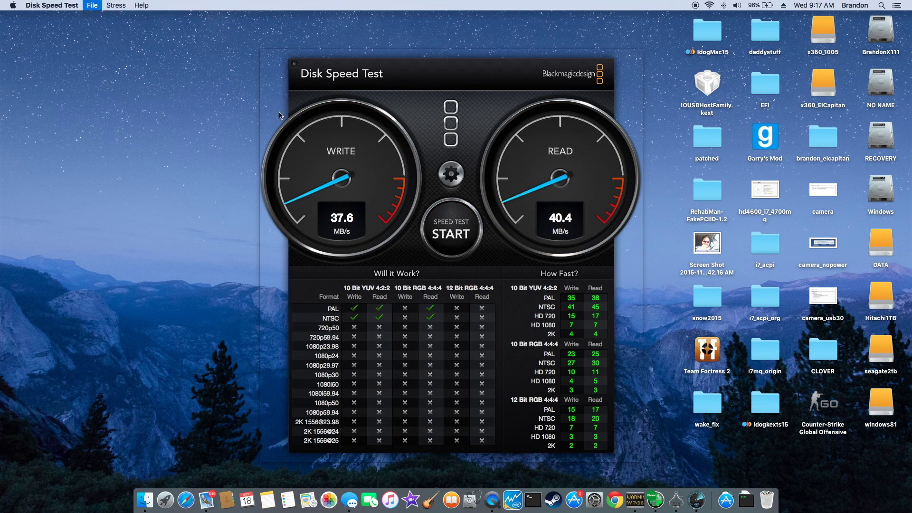
scroll(353, 226, "down", 10)
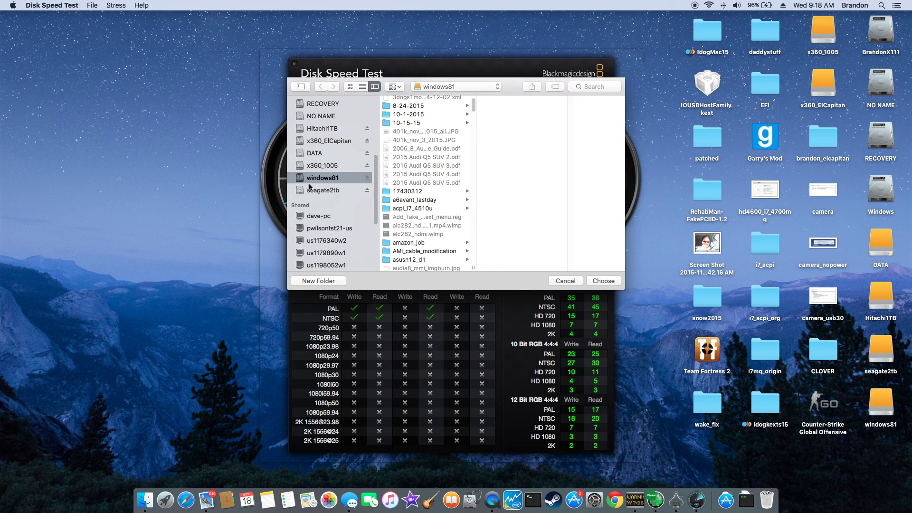
left_click(324, 166)
left_click(603, 281)
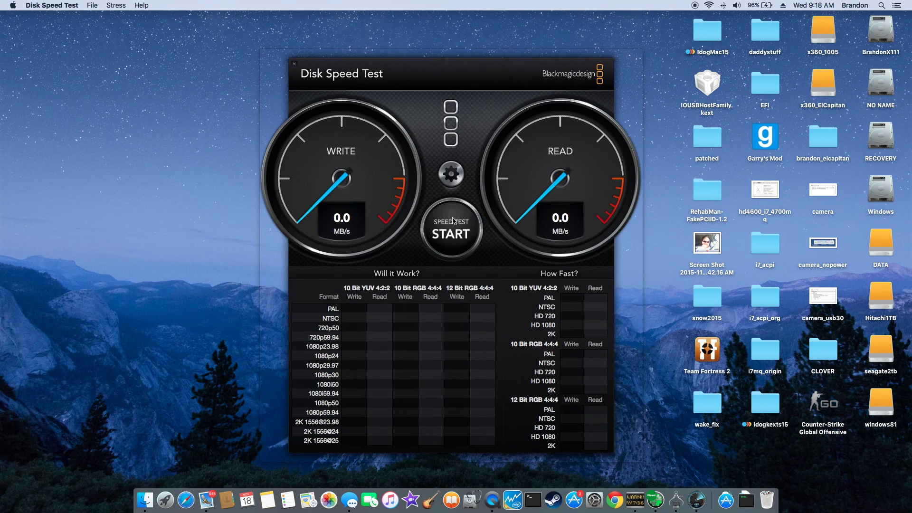
left_click(452, 227)
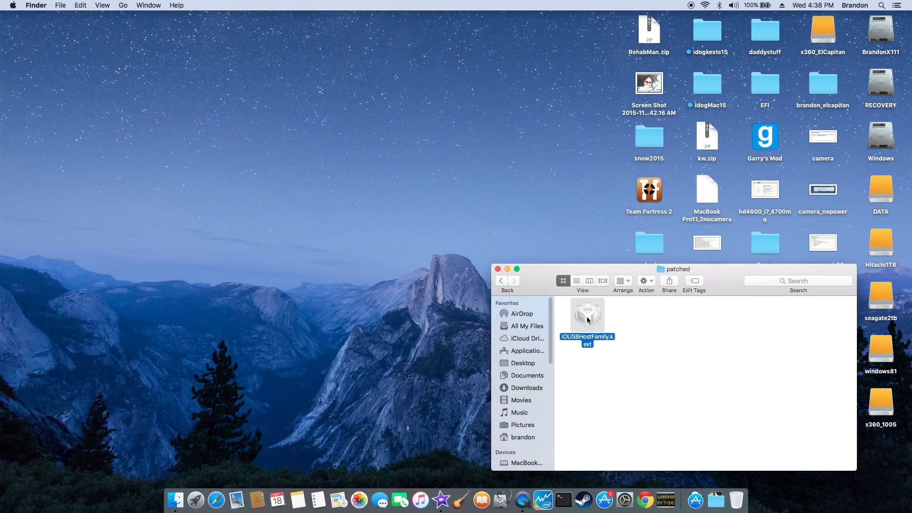
Show IOUSBHostFamily.kext's package contents and navigate to Contents/PlugIns
right_click(589, 321)
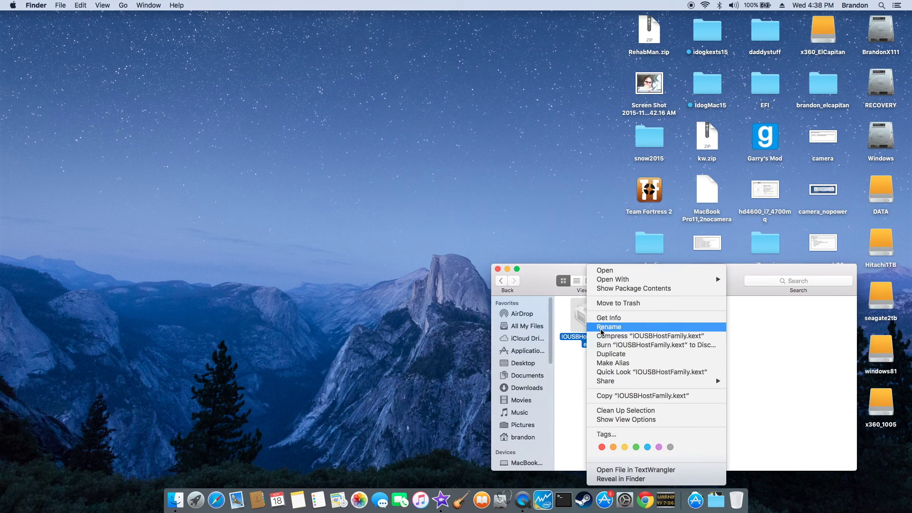
left_click(628, 289)
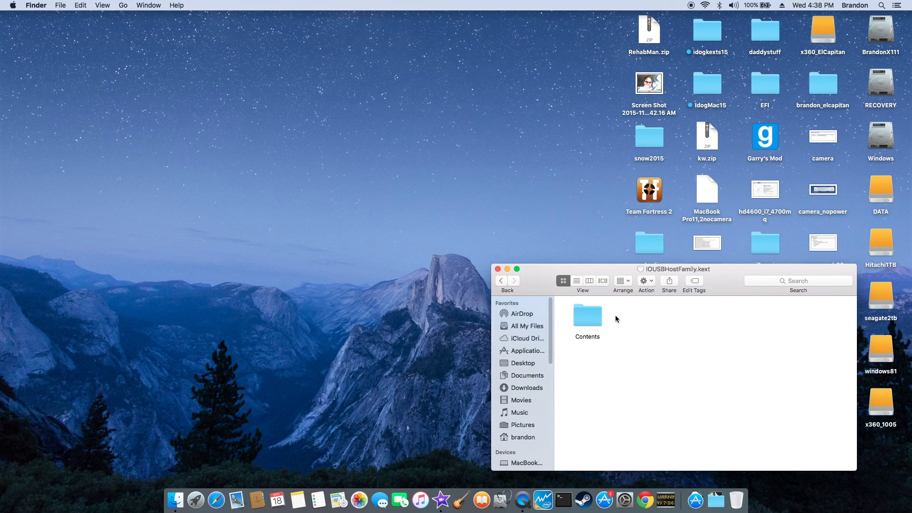
double_click(592, 324)
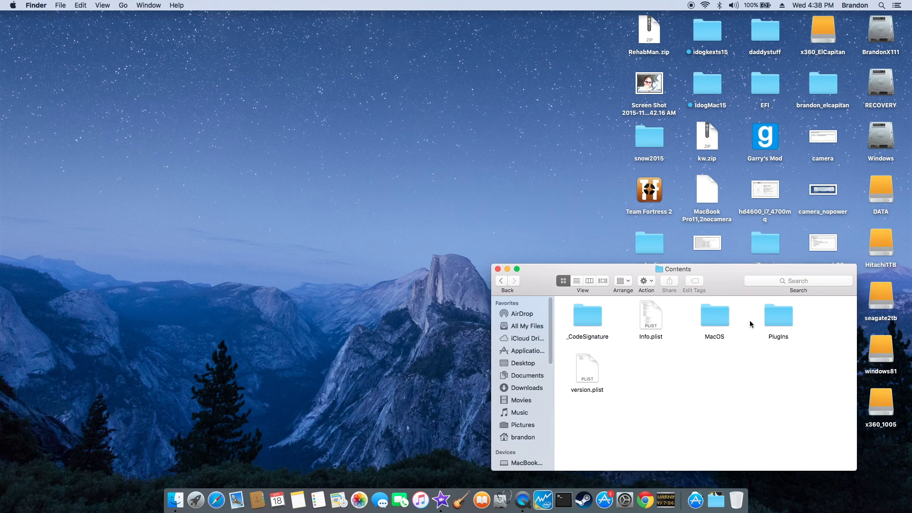
double_click(772, 322)
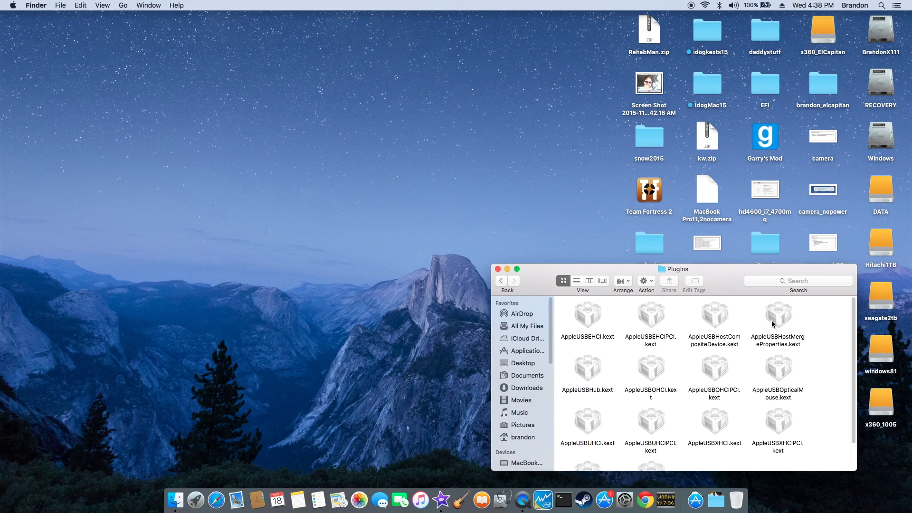
Show AppleUSBEHCIPCI.kext's package contents and open its Info.plist for editing
left_click(648, 320)
right_click(646, 320)
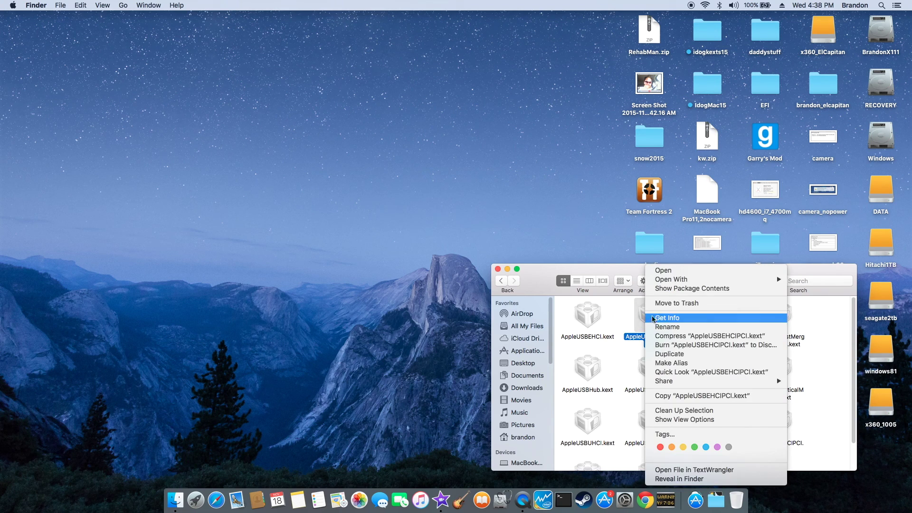
left_click(678, 289)
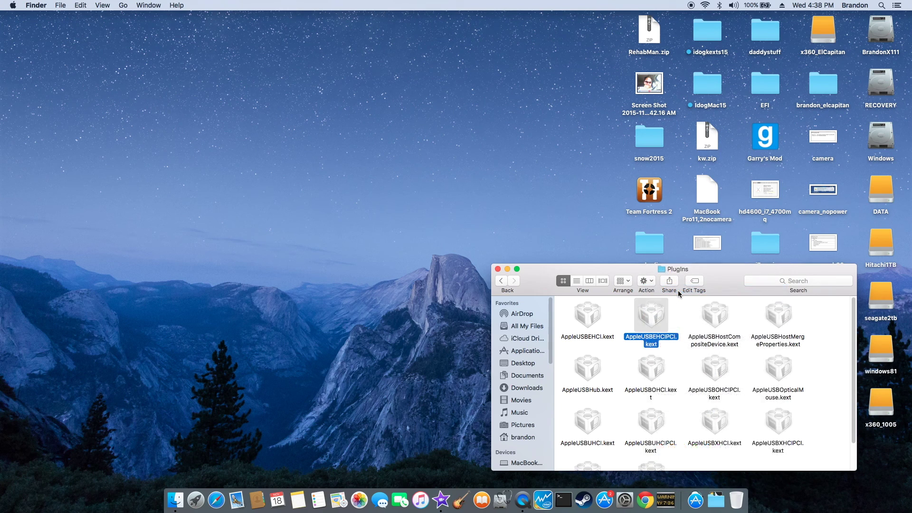
double_click(598, 325)
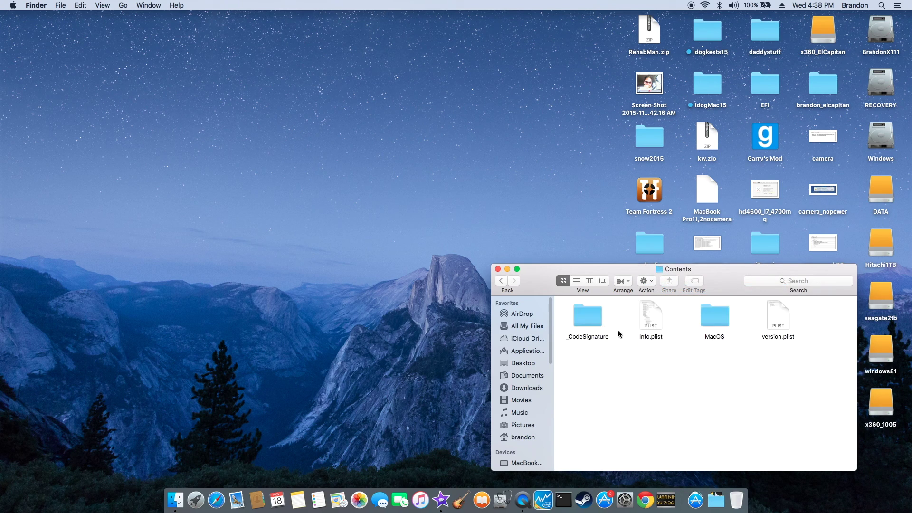
double_click(649, 320)
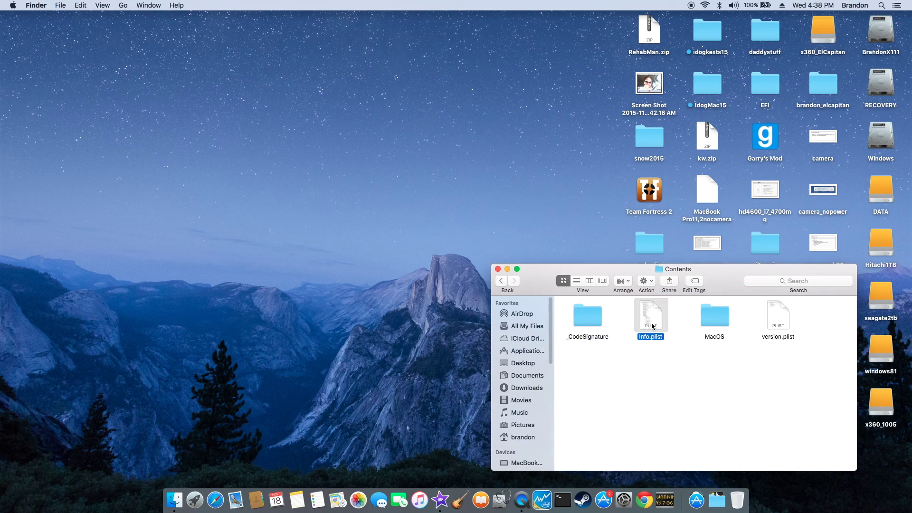
Back in PlugIns, show the package contents of AppleUSBXHCIPCI.kext
left_click(513, 285)
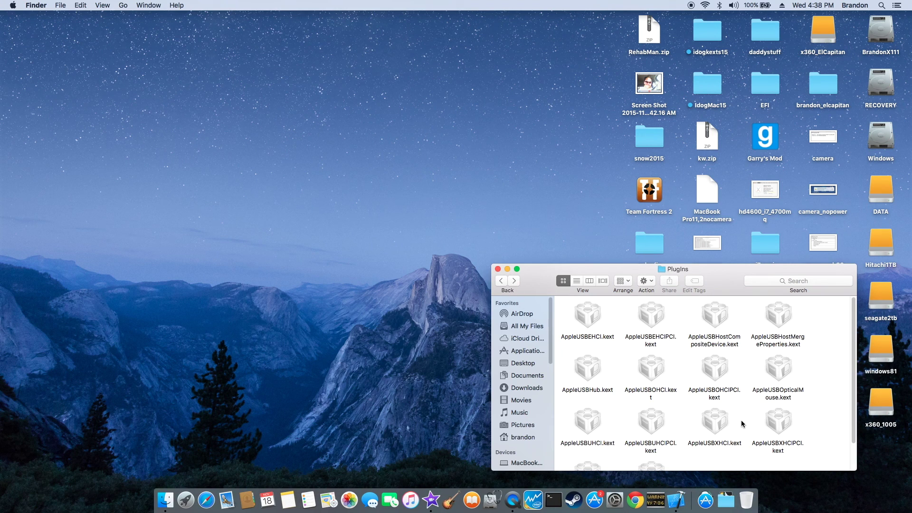
left_click(770, 421)
right_click(772, 423)
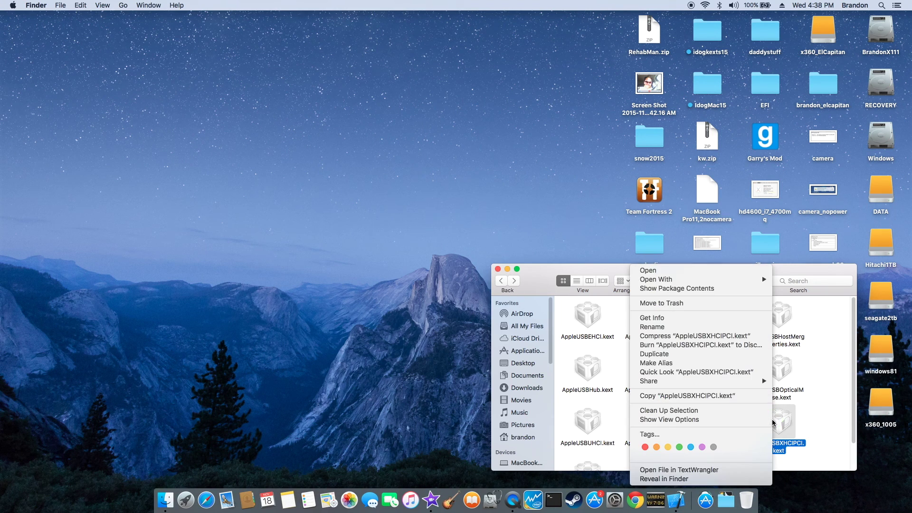
left_click(721, 289)
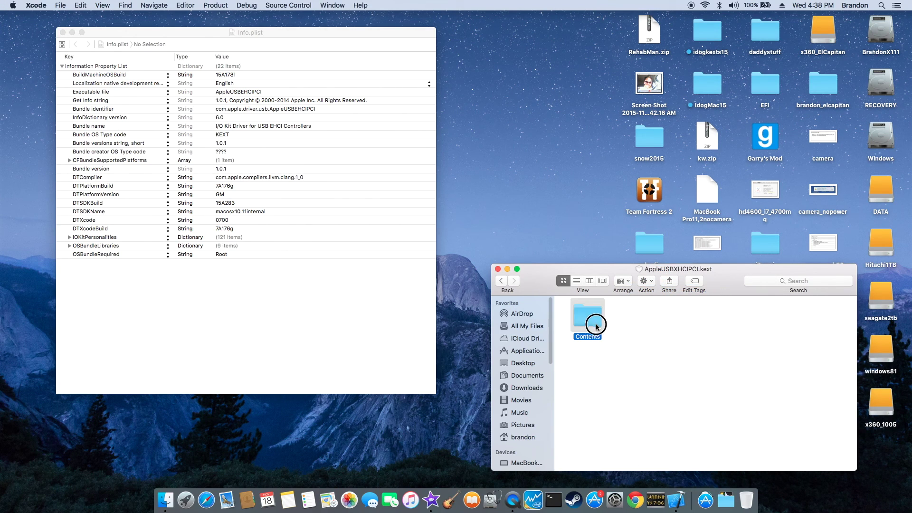
Open the AppleUSBXHCIPCI Info.plist from its Contents folder in Xcode
double_click(600, 329)
double_click(598, 328)
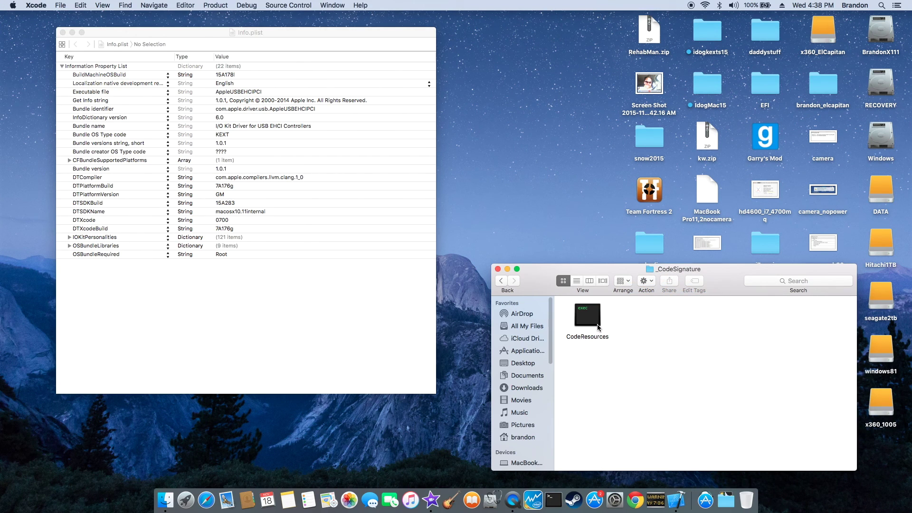
left_click(500, 280)
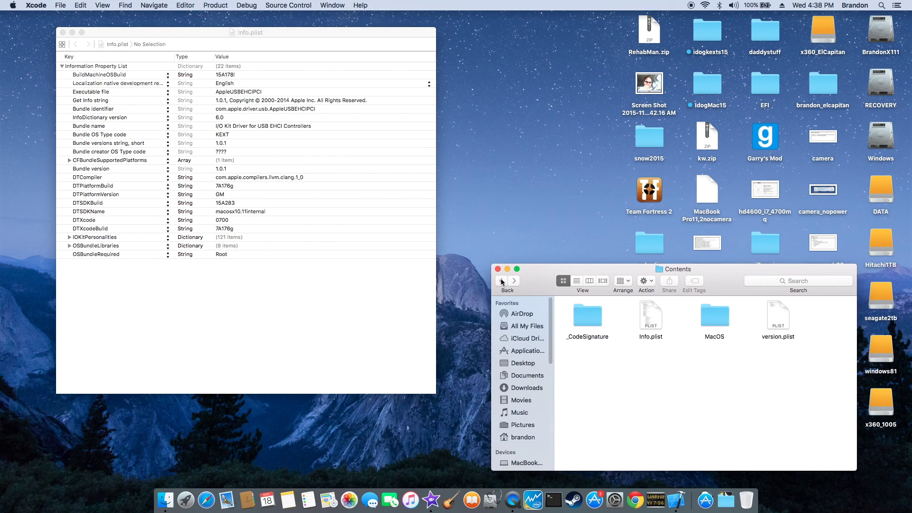
double_click(656, 324)
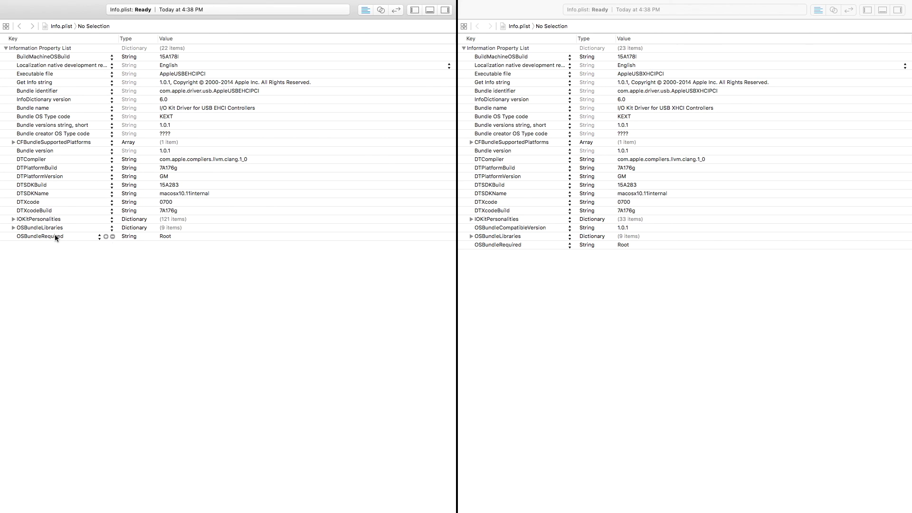
Expand IOKitPersonalities > MacBookPro11,2-EHC1 > IOProviderMergeProperties and select kUSBMuxEnabled
left_click(13, 219)
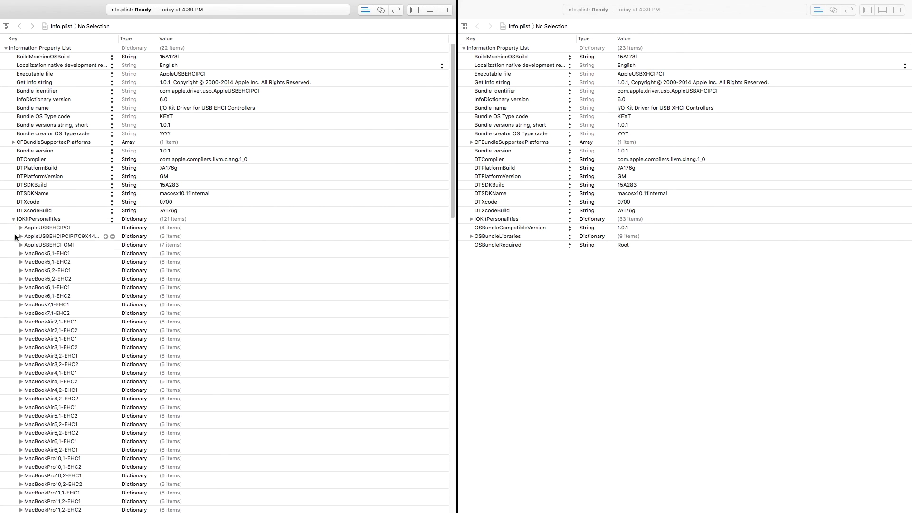
scroll(26, 338, "down", 3)
scroll(26, 338, "down", 2)
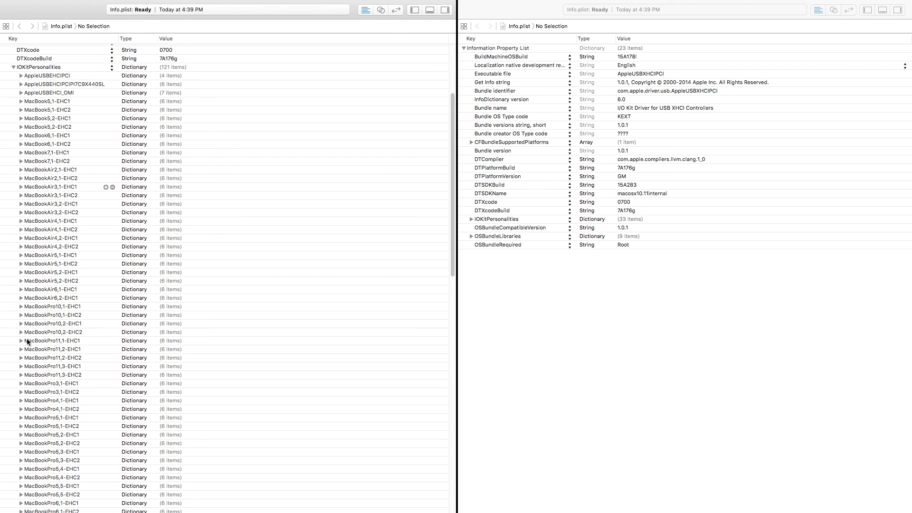
scroll(27, 338, "down", 3)
scroll(26, 339, "down", 1)
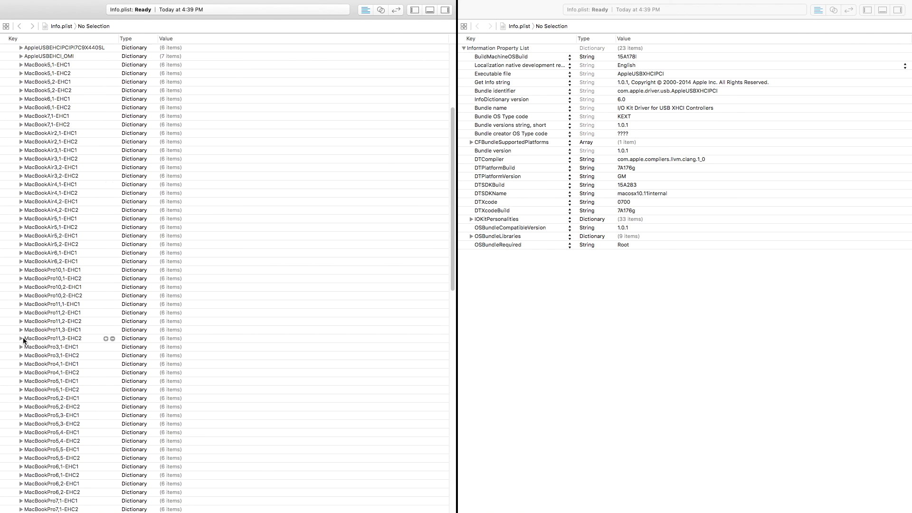
left_click(21, 313)
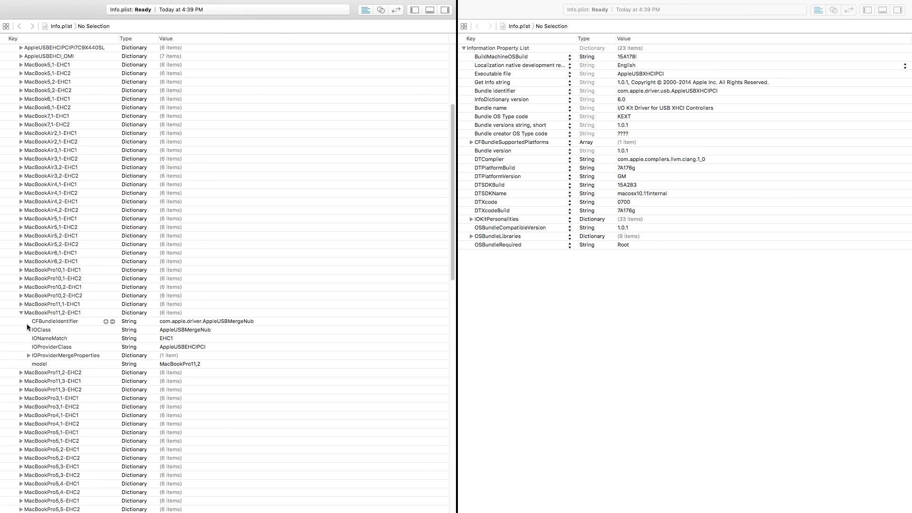
left_click(28, 355)
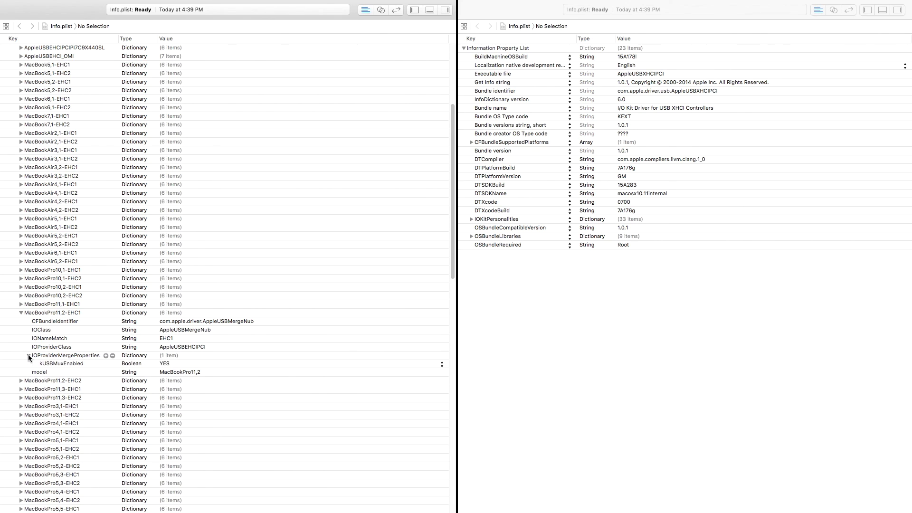
left_click(56, 365)
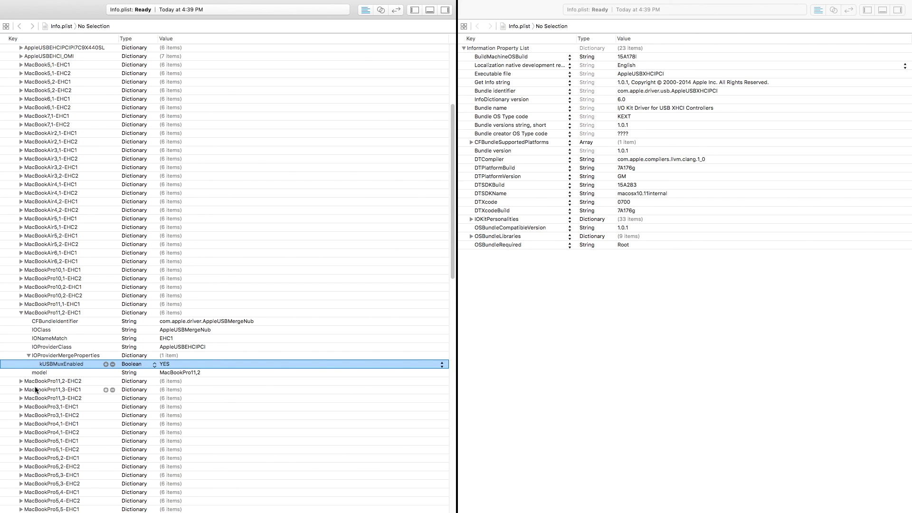
Expand MacBookPro11,2-EHC2 > IOProviderMergeProperties and select its kUSBMuxEnabled entry
left_click(21, 382)
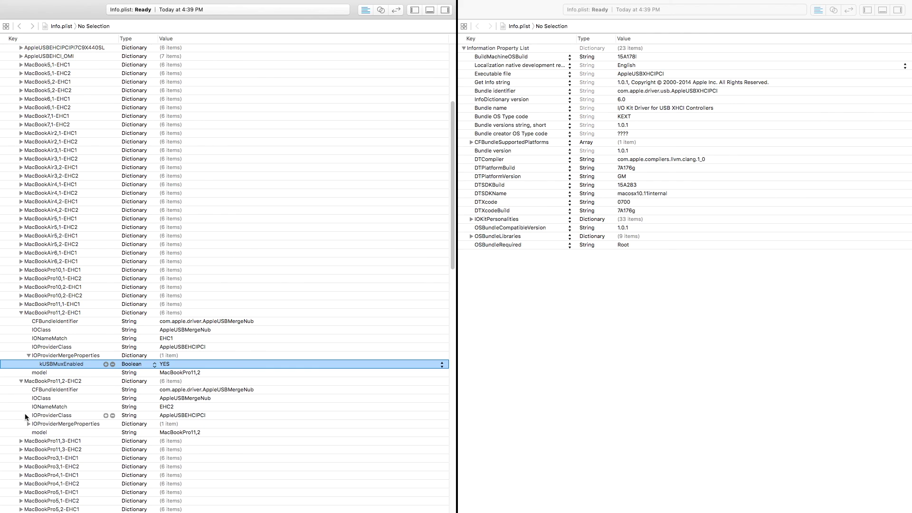
left_click(28, 424)
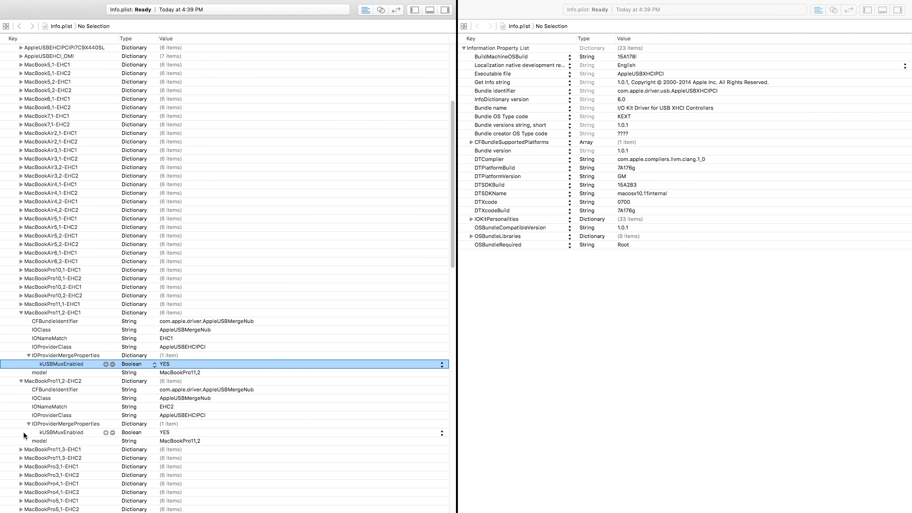
left_click(23, 432)
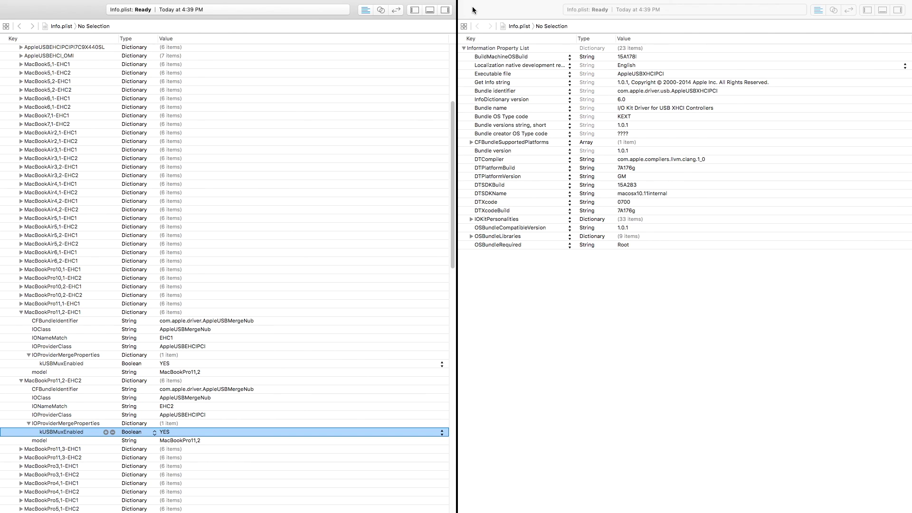
Expand MacBookPro11,2-XHC1 > IOProviderMergeProperties > ports to list HS01–SSP6, then close the plist
mouse_move(71, 64)
left_click(470, 218)
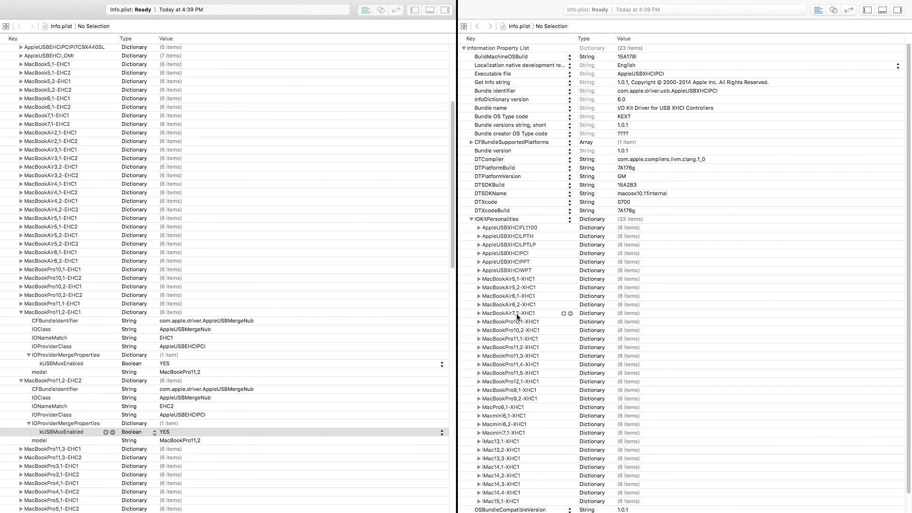
scroll(520, 314, "down", 2)
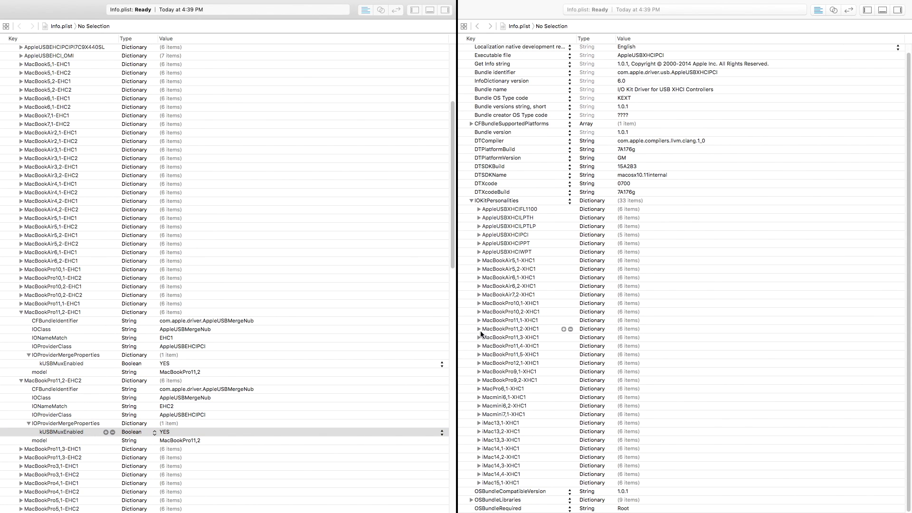
left_click(479, 330)
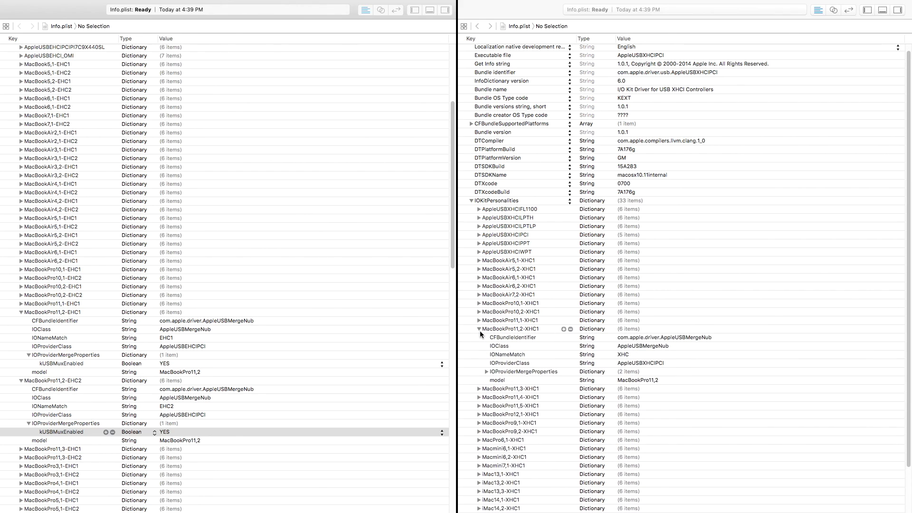
left_click(487, 371)
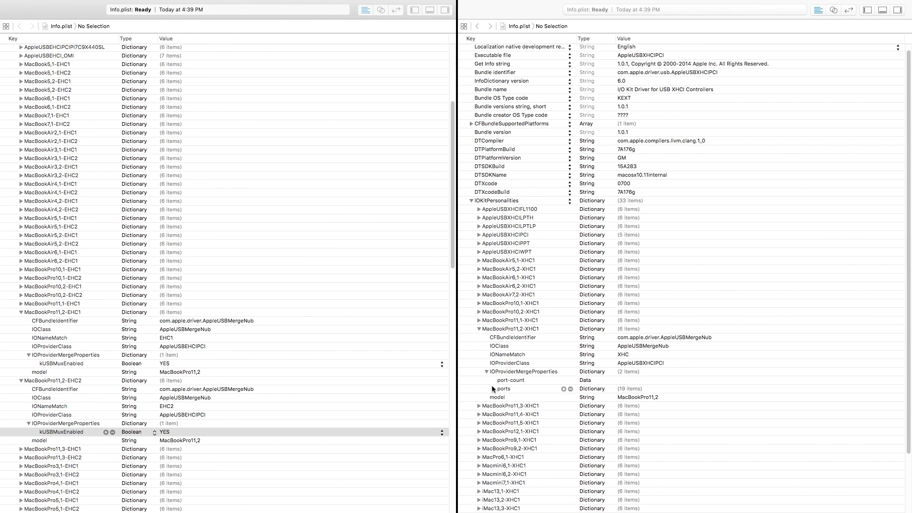
left_click(493, 389)
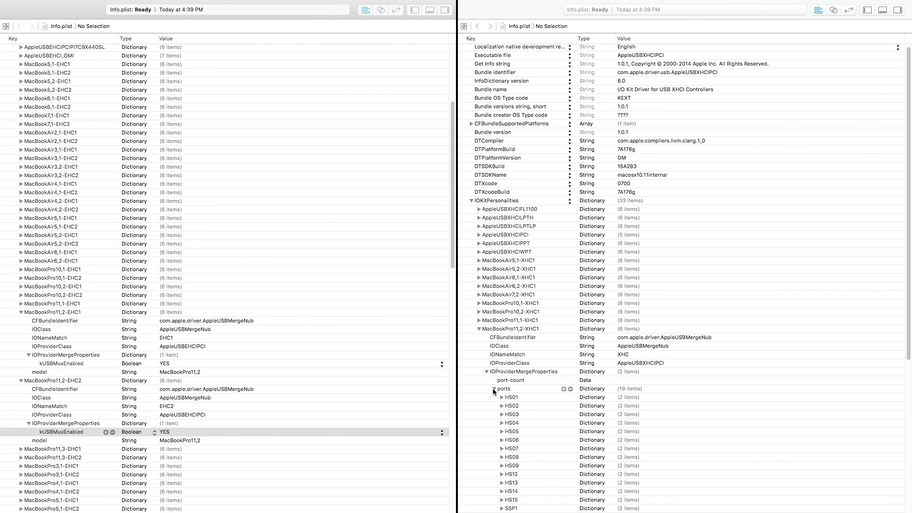
scroll(493, 390, "down", 5)
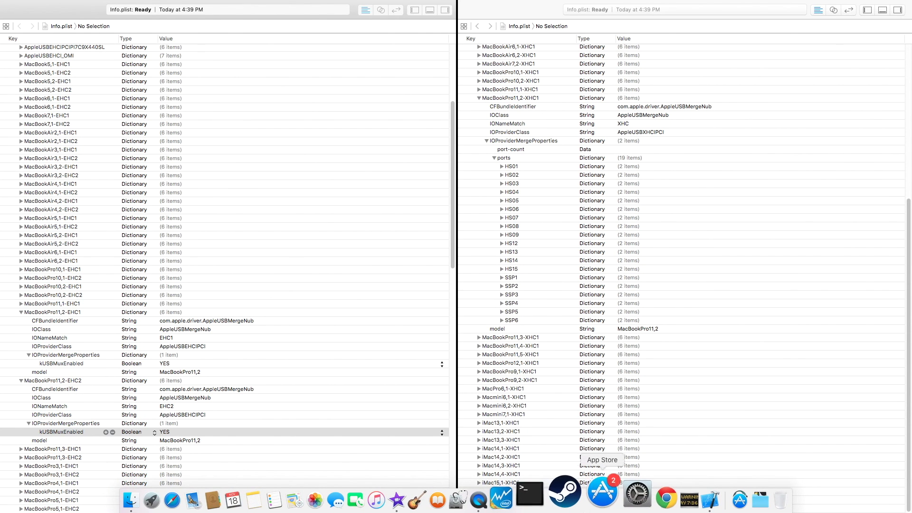
mouse_move(702, 491)
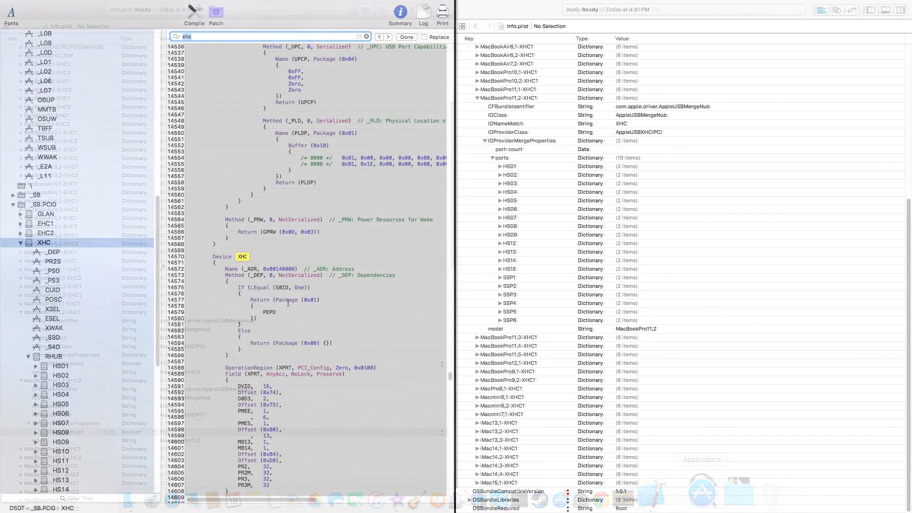
left_click_drag(158, 297, 158, 367)
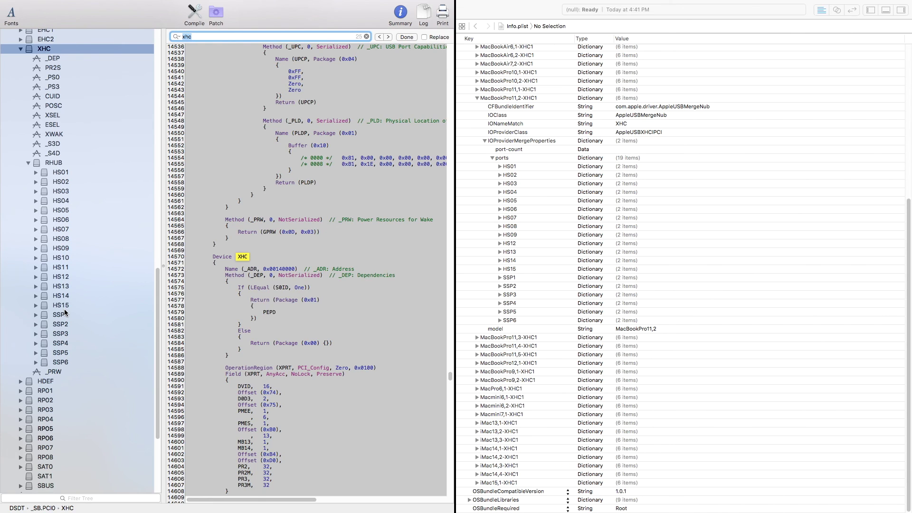
scroll(521, 263, "up", 1)
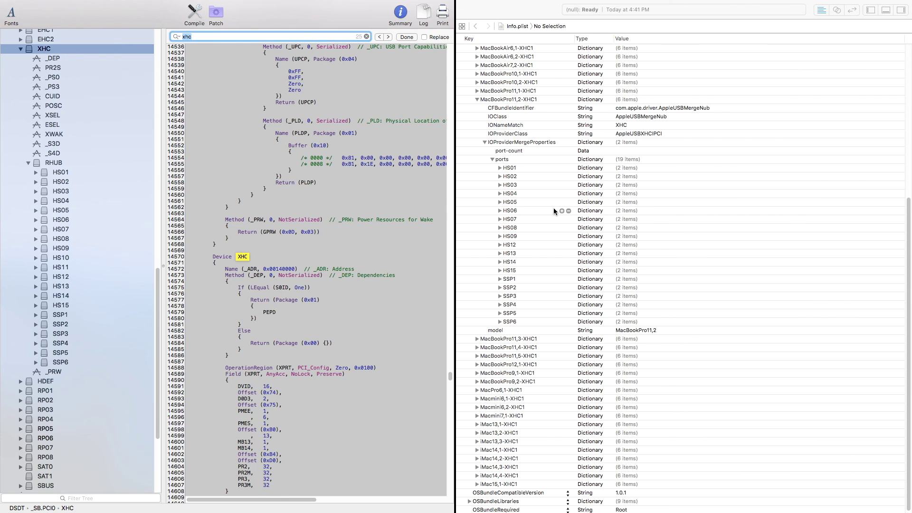
mouse_move(462, 6)
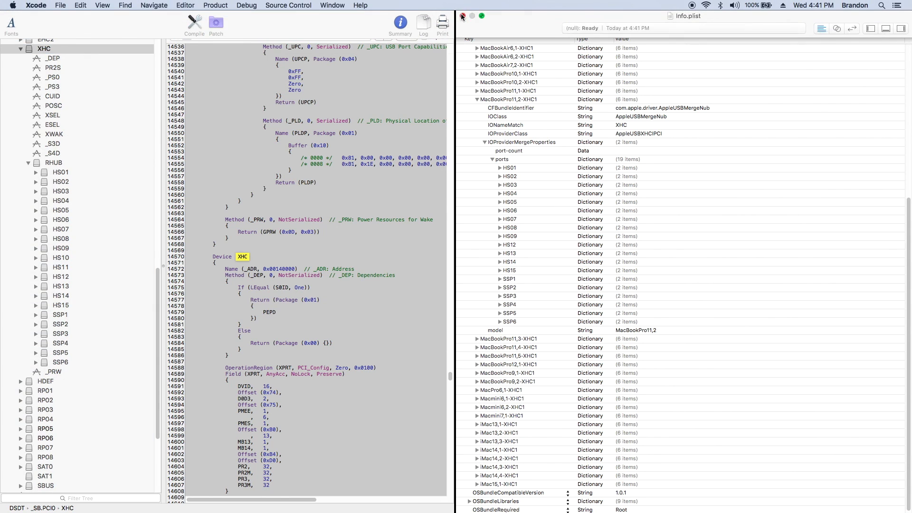
left_click(462, 16)
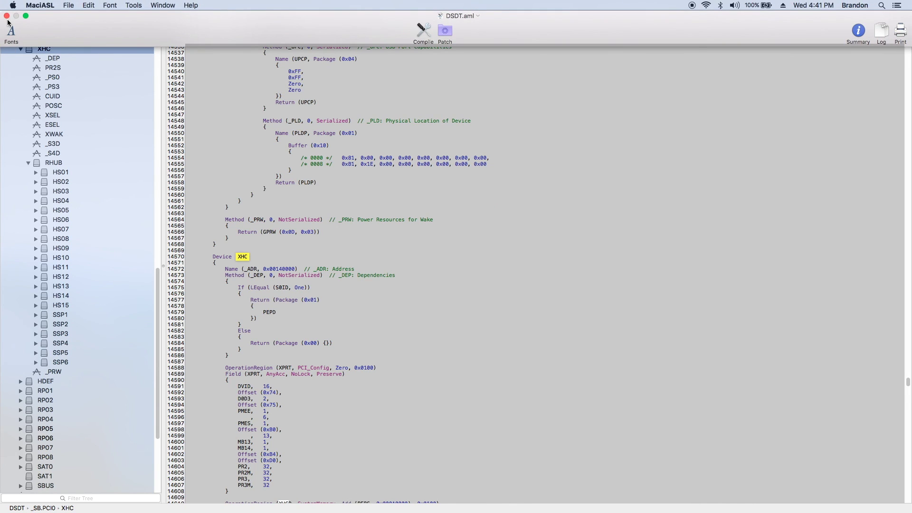
Close the DSDT document and launch Blackmagic Disk Speed Test from the Applications stack
left_click(8, 17)
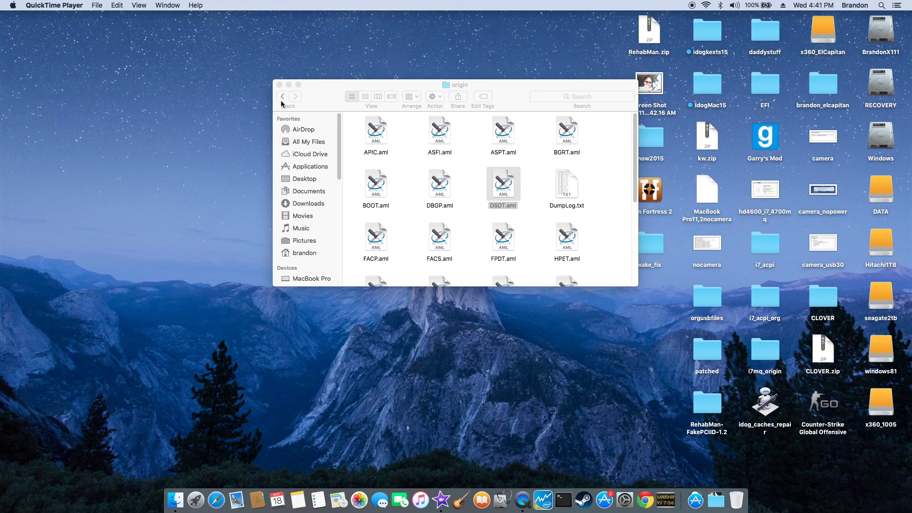
left_click(696, 500)
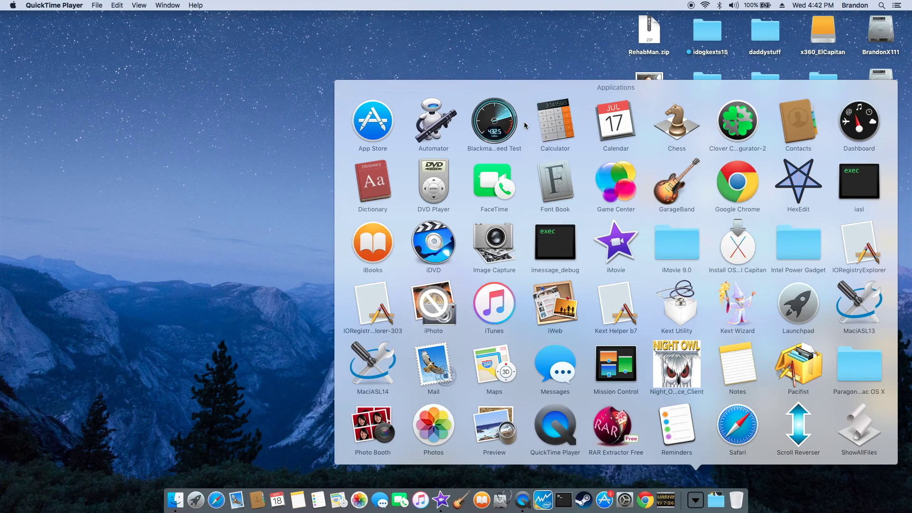
left_click(503, 130)
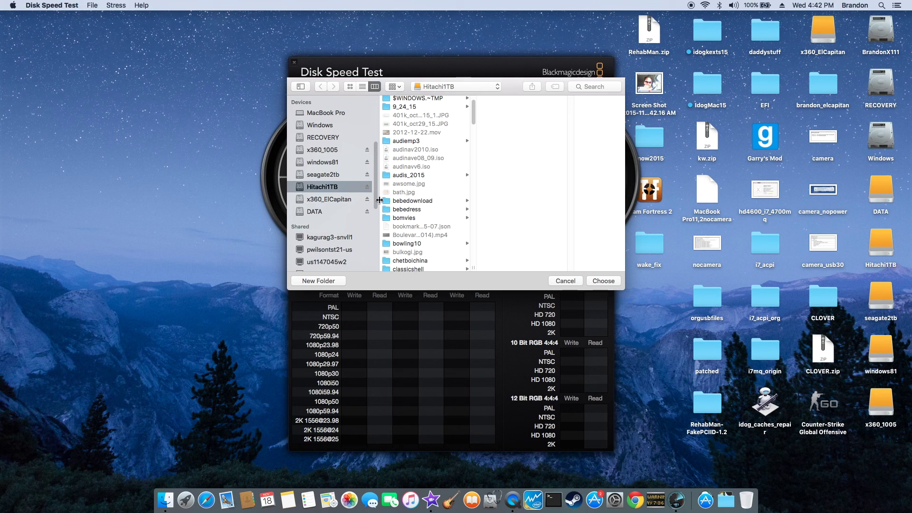
scroll(369, 196, "up", 5)
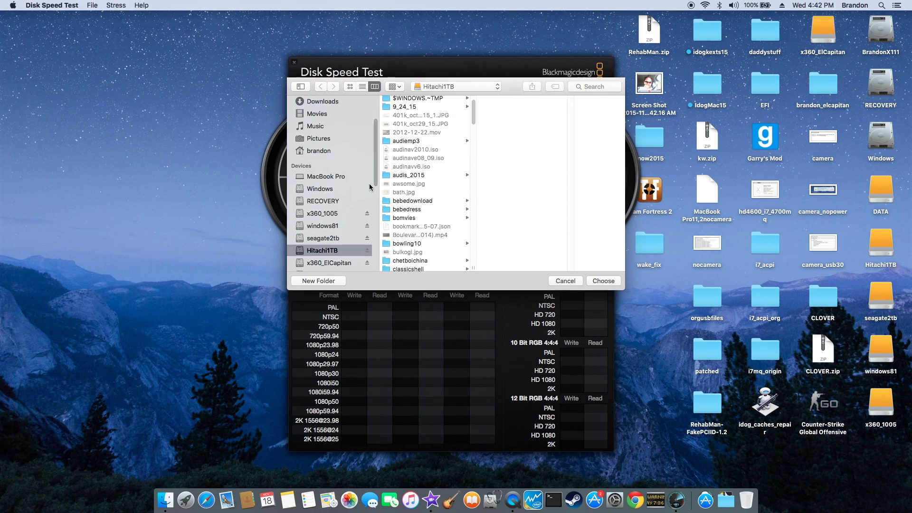
Benchmark seagate2tb at about 108.9 MB/s write and 119.6 MB/s read
left_click(343, 238)
key("Return")
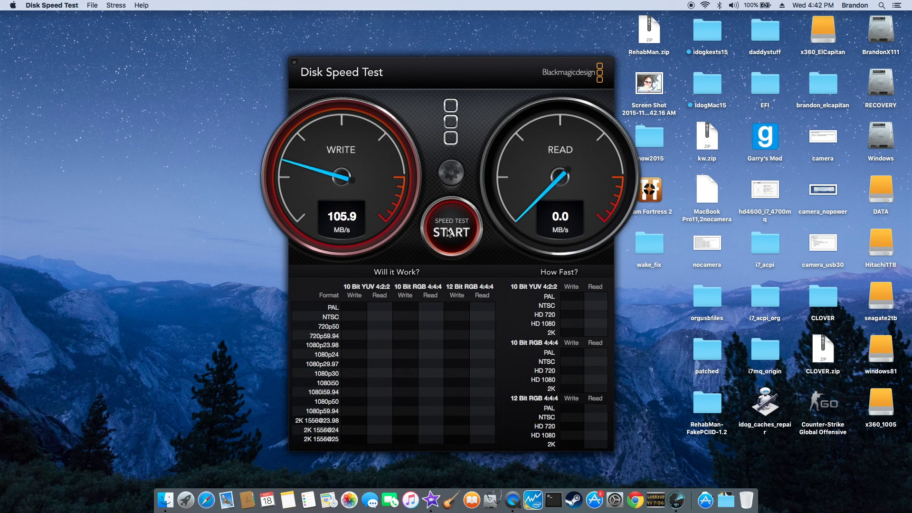
left_click(450, 232)
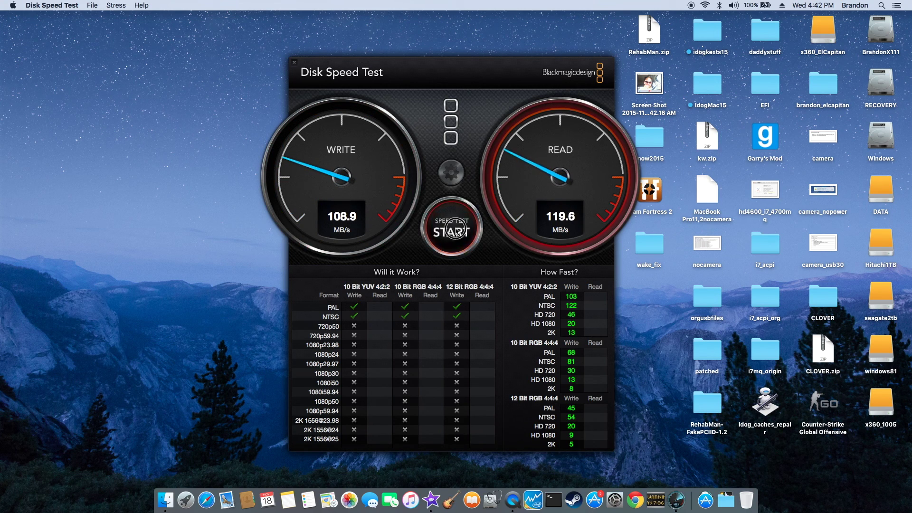
left_click(100, 9)
Benchmark windows81 at roughly 78 MB/s write and 89 MB/s read
left_click(98, 16)
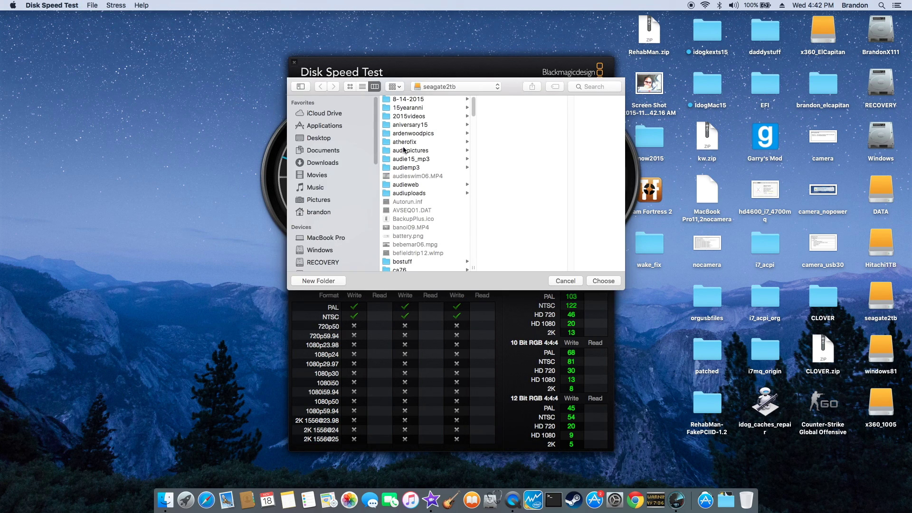
left_click_drag(376, 146, 375, 186)
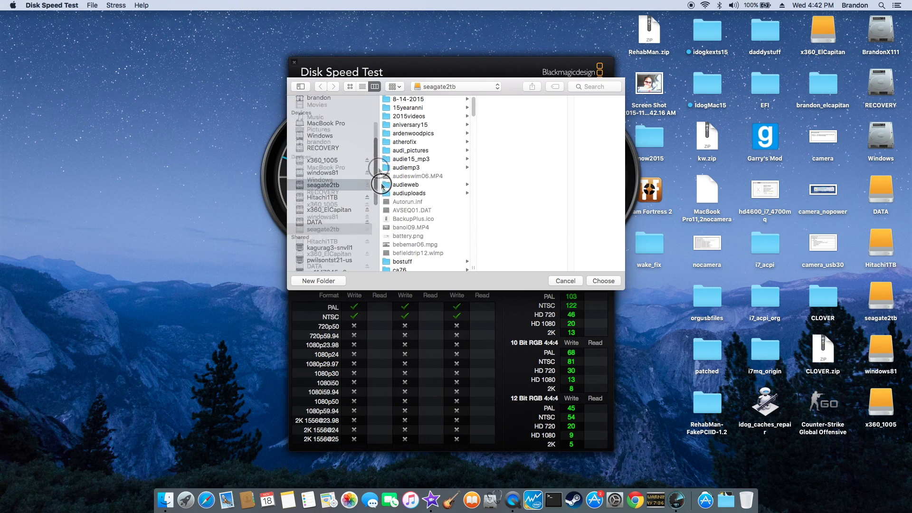
left_click(335, 175)
key("Return")
left_click(463, 251)
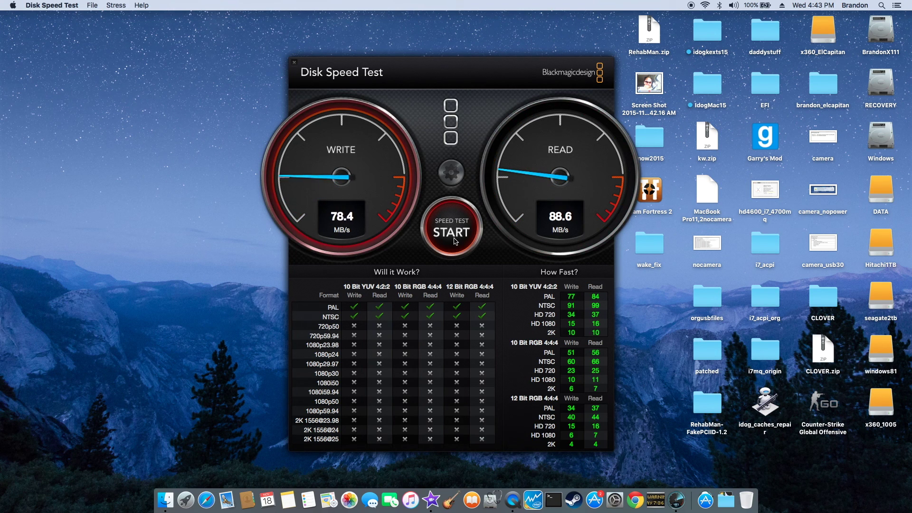
Make Hitachi1TB the target drive via Select Target Drive
key("super+t")
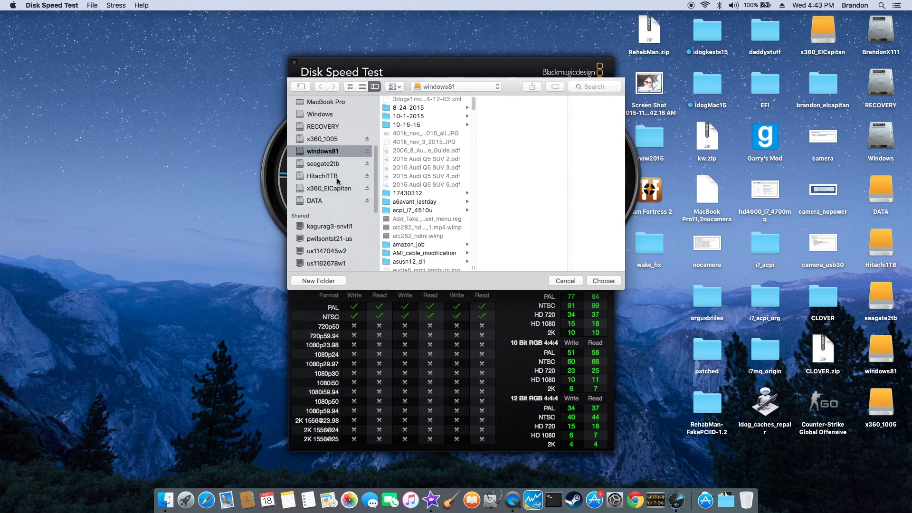
left_click(338, 180)
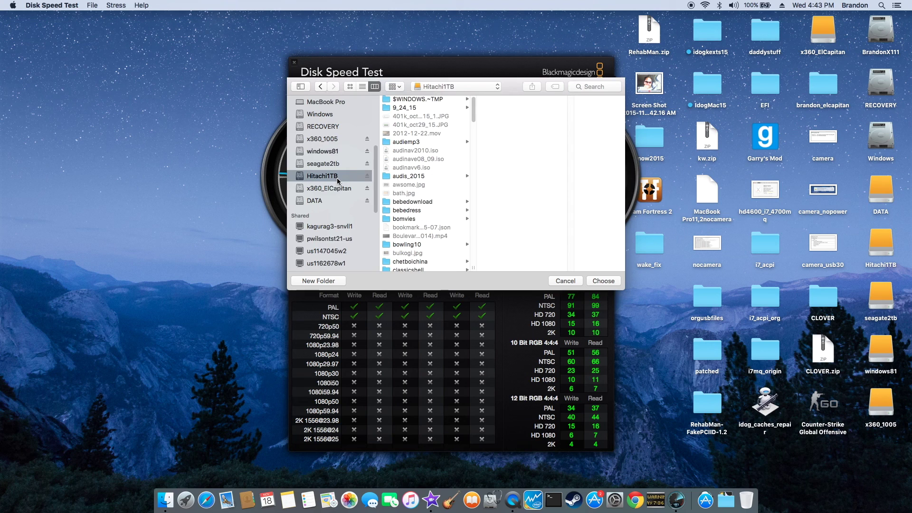
left_click(604, 281)
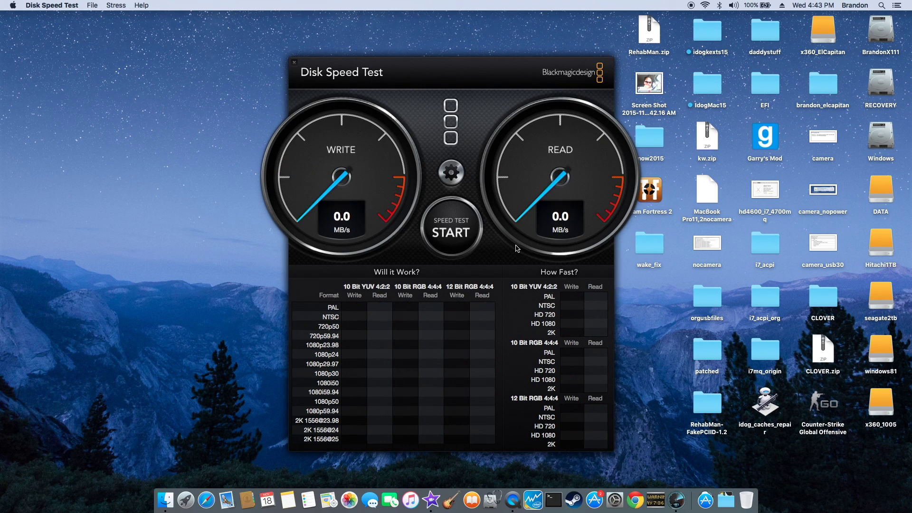
Run the speed test on Hitachi1TB, getting about 77.5 MB/s write and 88.8 MB/s read
left_click(451, 233)
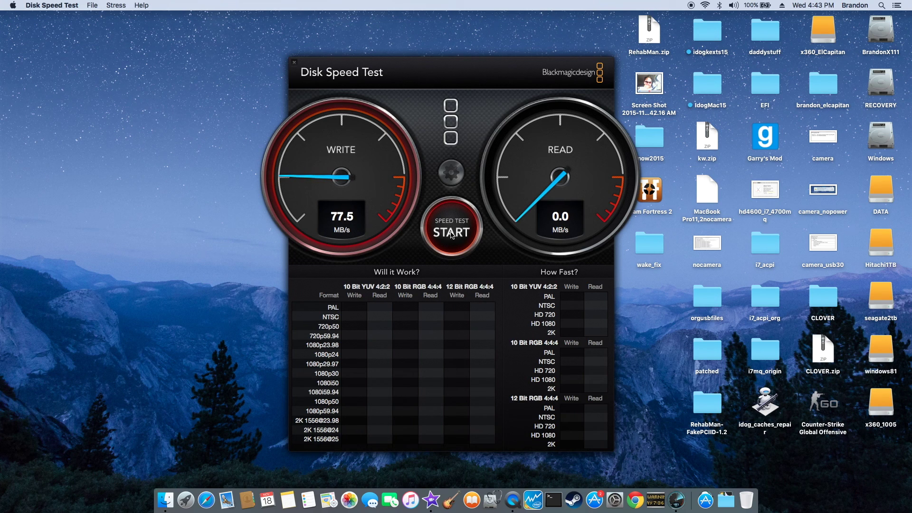
left_click(451, 234)
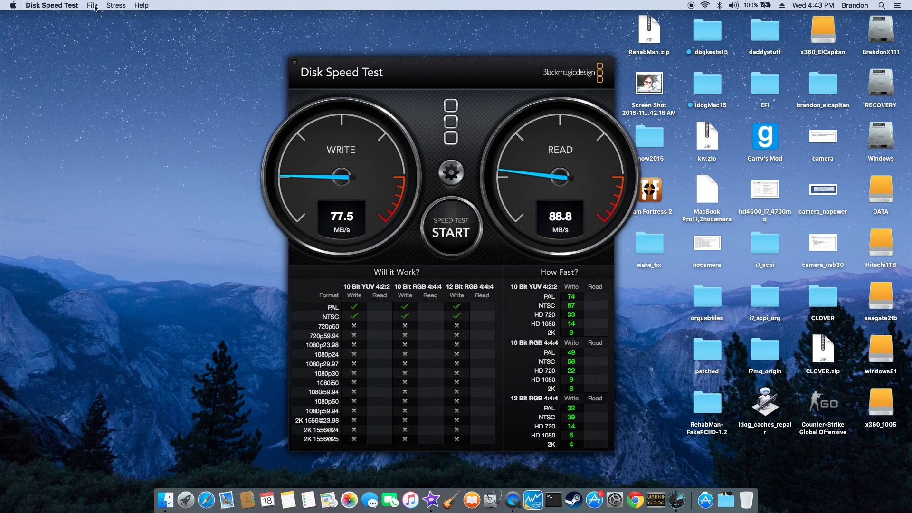
Make DATA the next target drive via Select Target Drive
left_click(94, 9)
left_click(99, 18)
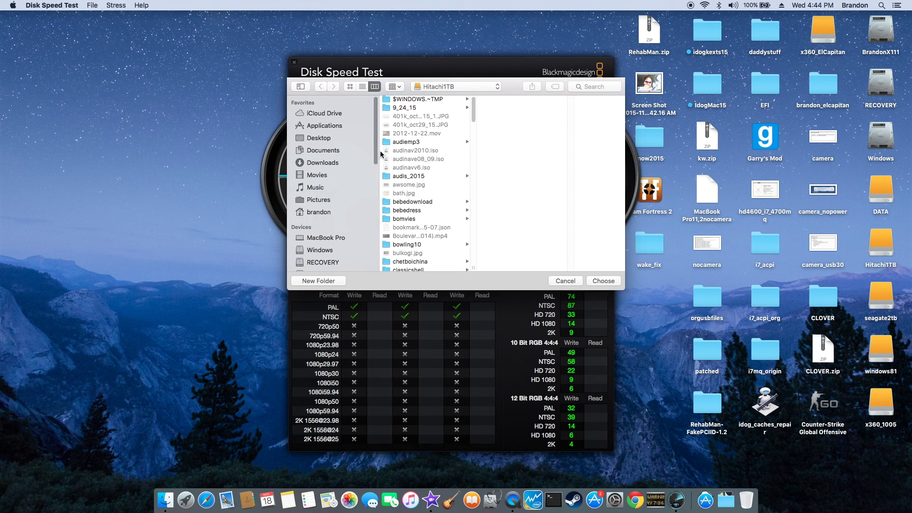
left_click_drag(375, 148, 380, 191)
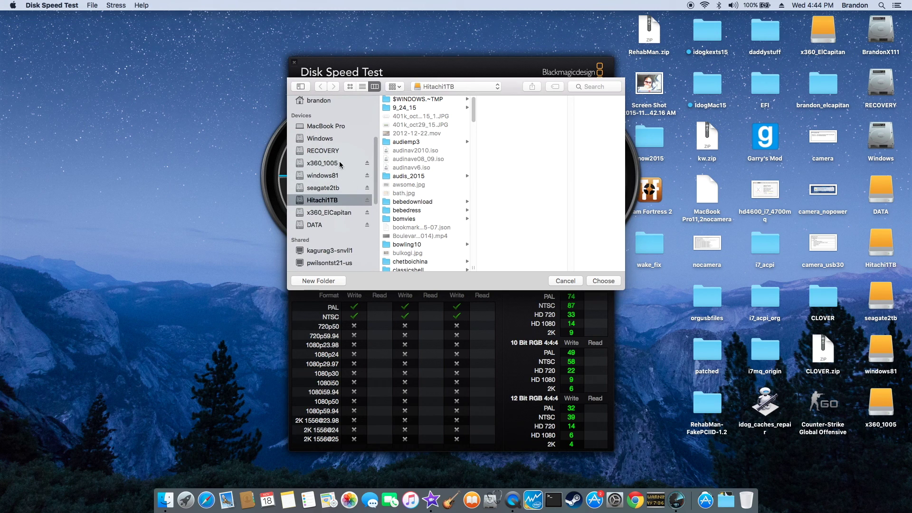
left_click(326, 225)
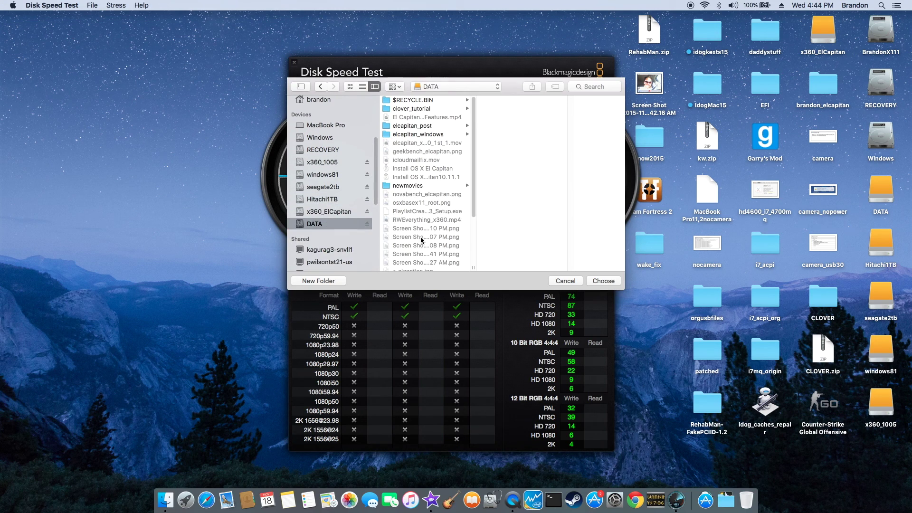
left_click(597, 282)
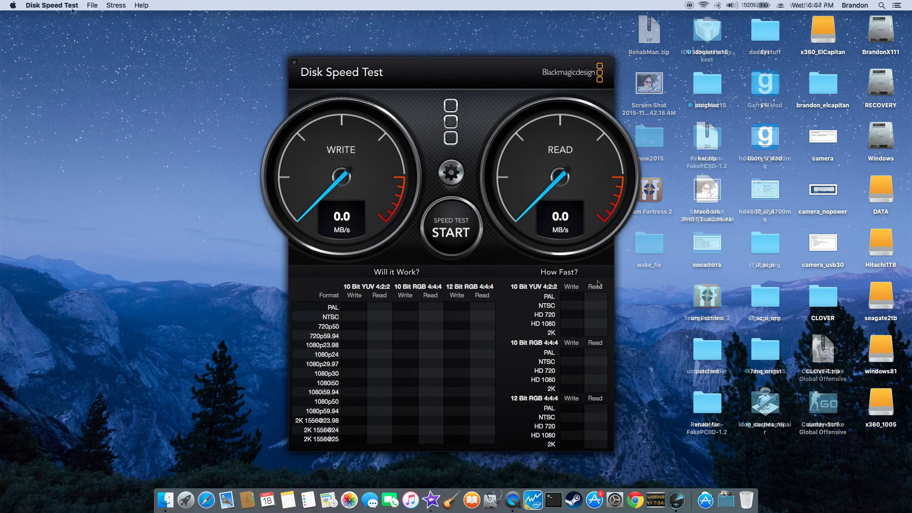